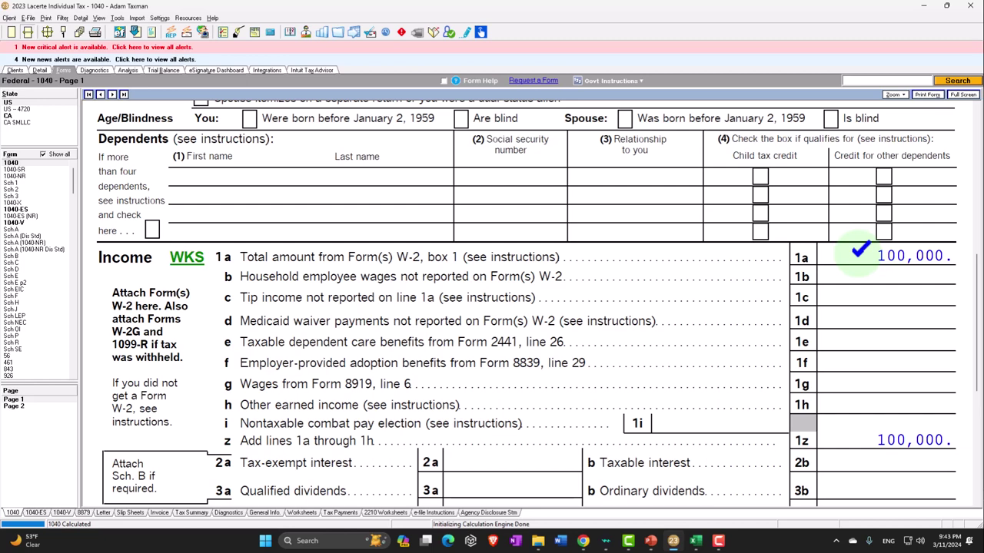
From Schedule 1 page 2, jump to the input for line 11 Educator expenses and enter 1,000 for the taxpayer.
click(23, 183)
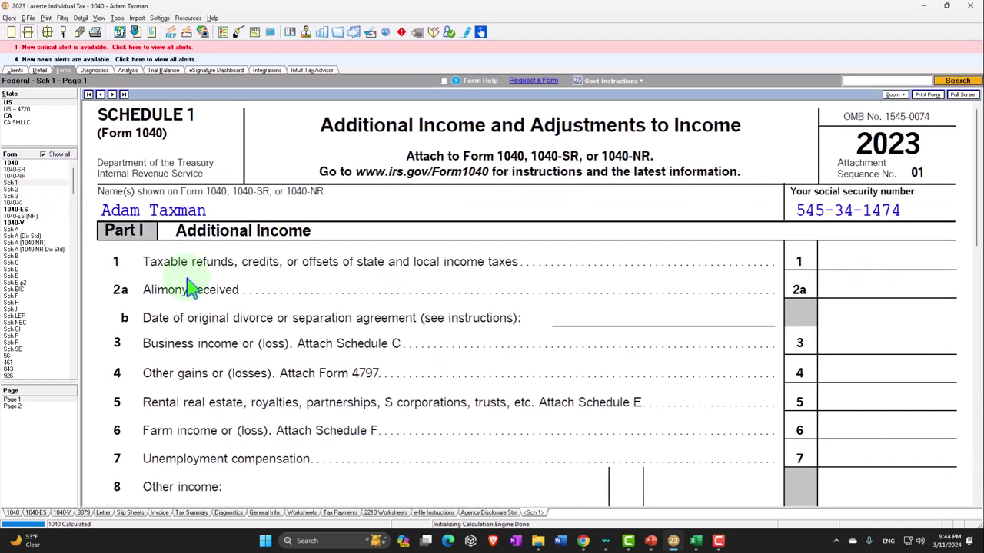
click(12, 405)
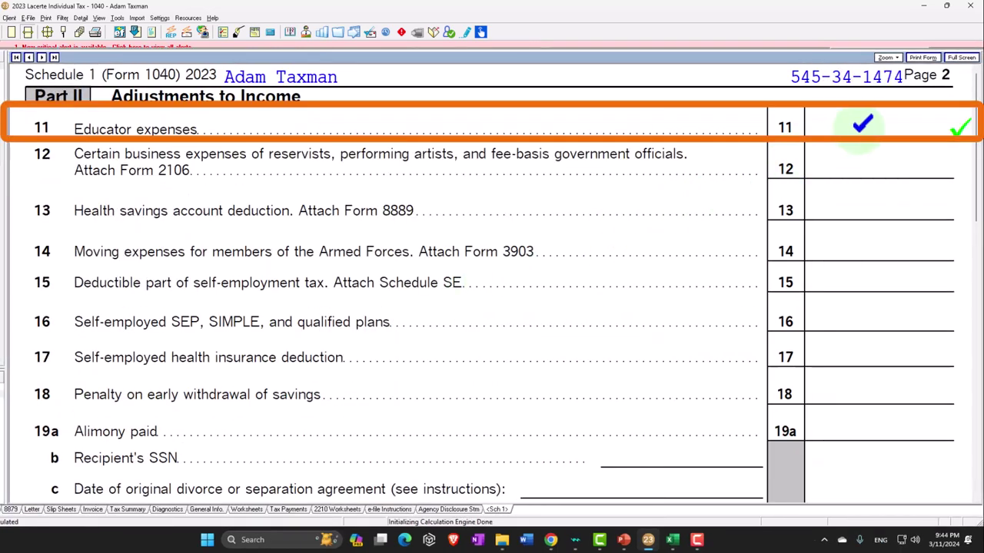
right_click(859, 140)
click(883, 168)
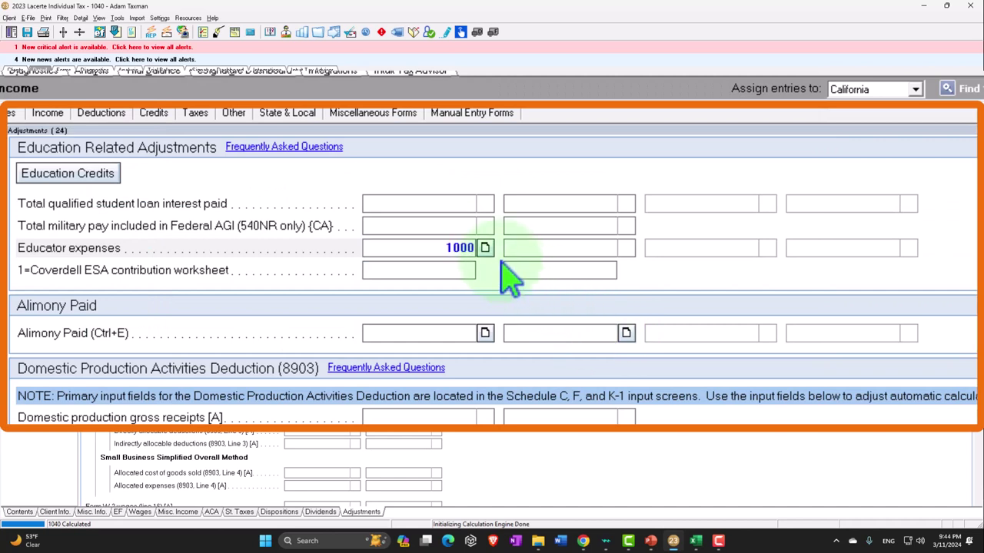
key(Return)
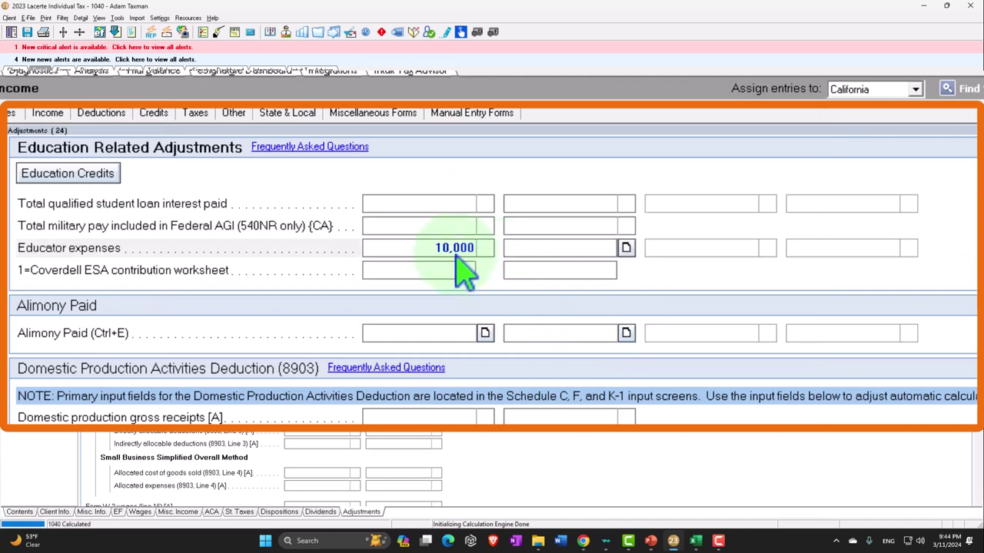
text(1000)
key(Tab)
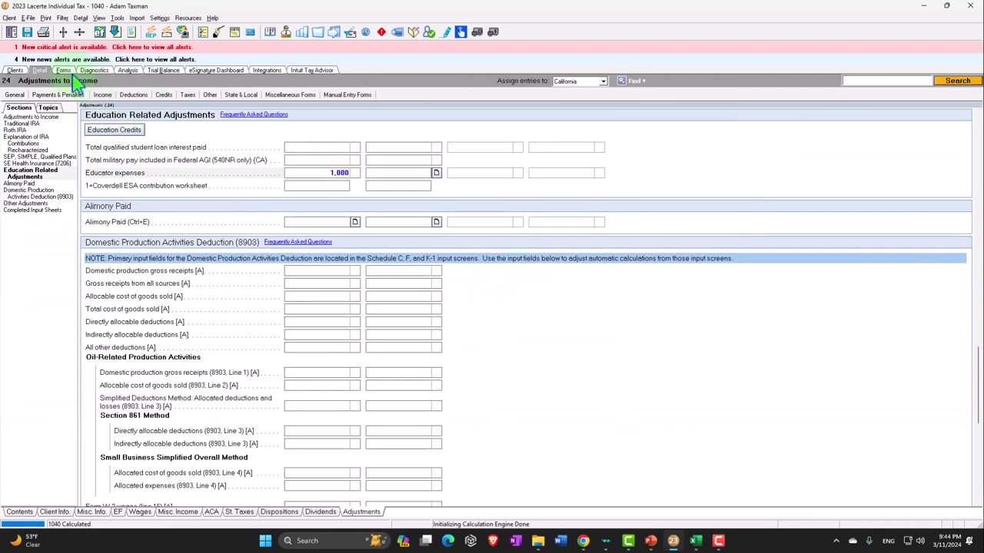
Return to the forms and review educator expenses on Schedule 1 and the adjustments through taxable income on Form 1040 page 1.
click(66, 70)
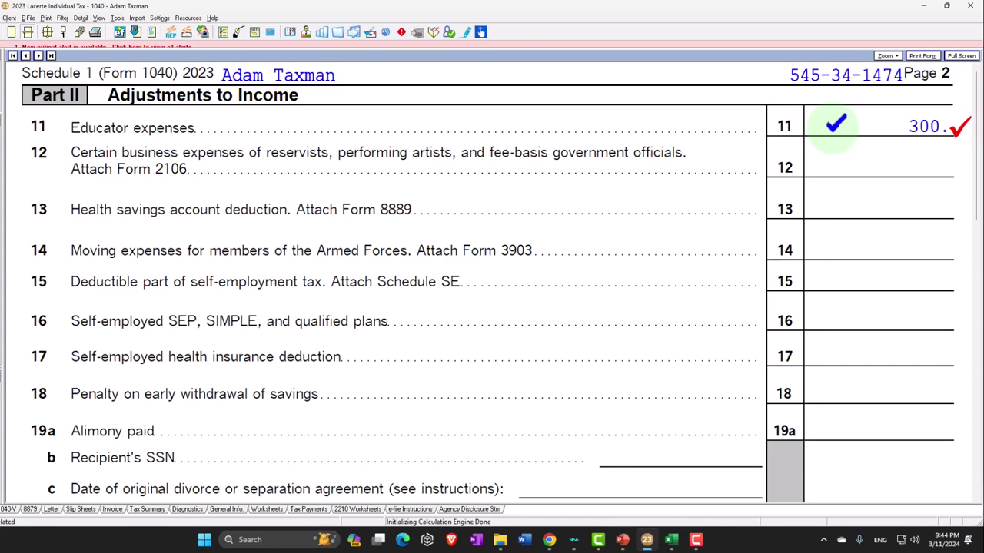
scroll(790, 292, down, 3)
scroll(790, 303, down, 8)
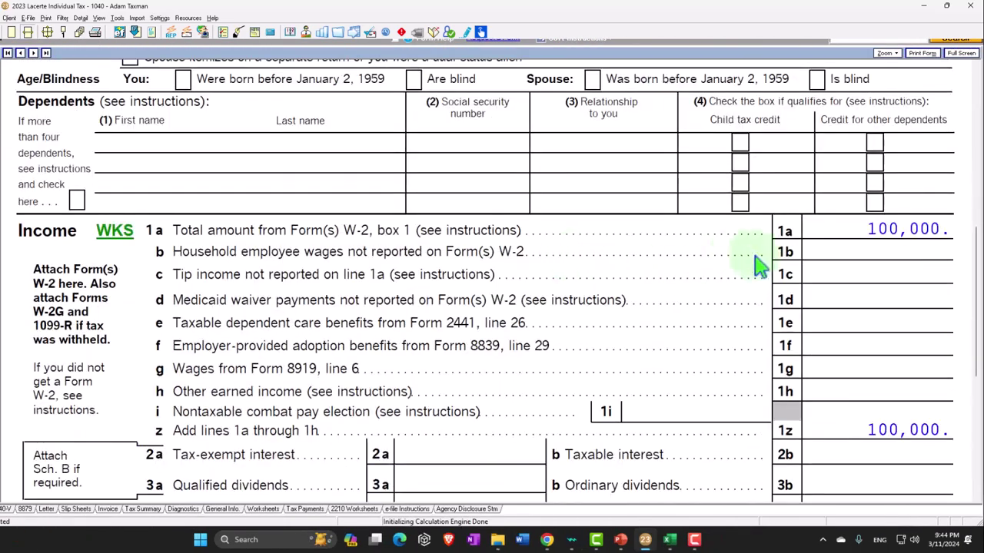
scroll(805, 223, down, 5)
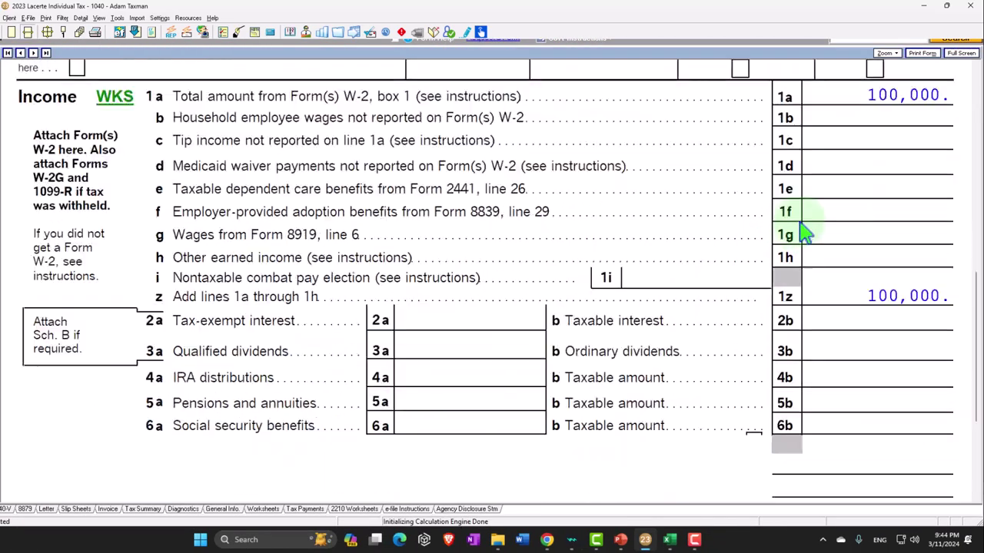
scroll(805, 231, down, 2)
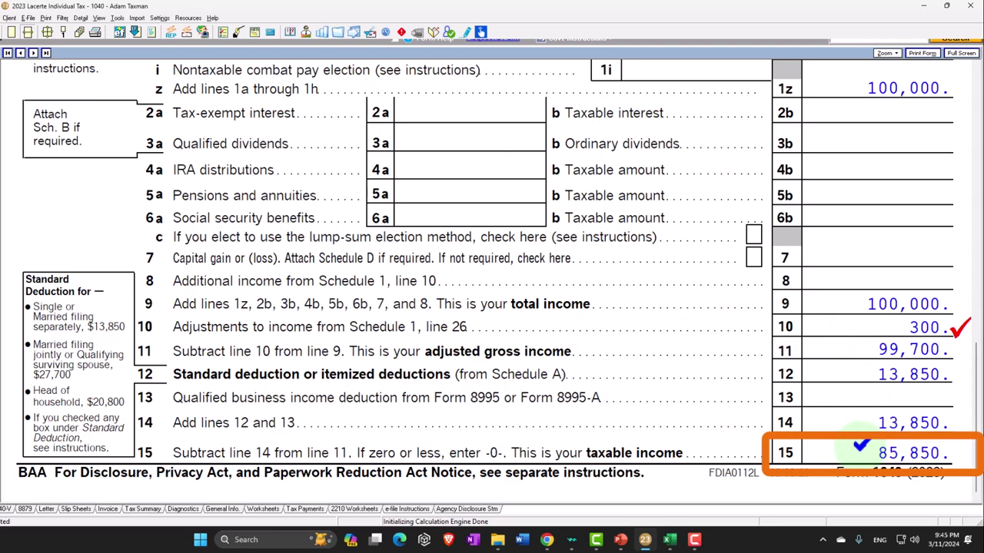
Switch to the Excel tax worksheet, check the Adjustments to income formula in D3 and open the Adj to Income sheet.
click(669, 539)
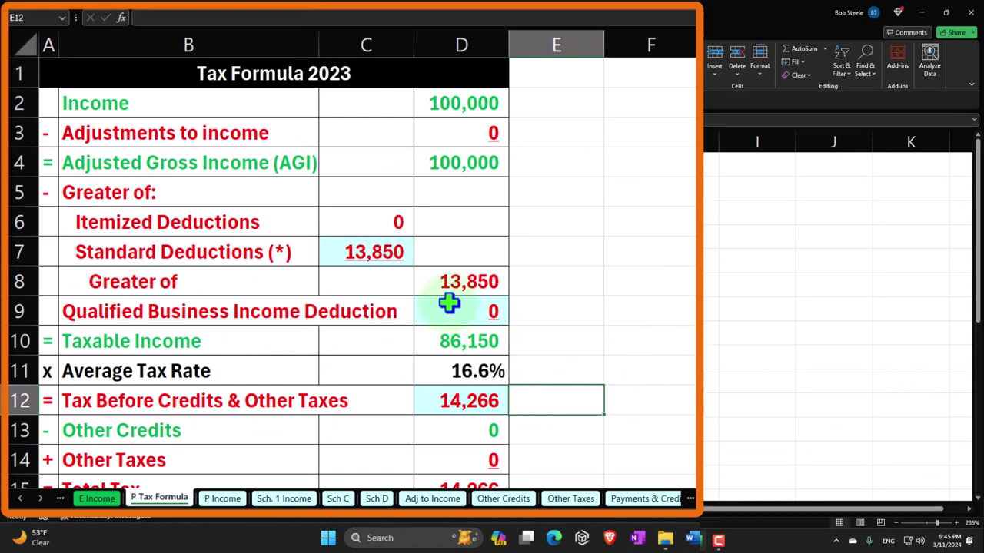
click(464, 132)
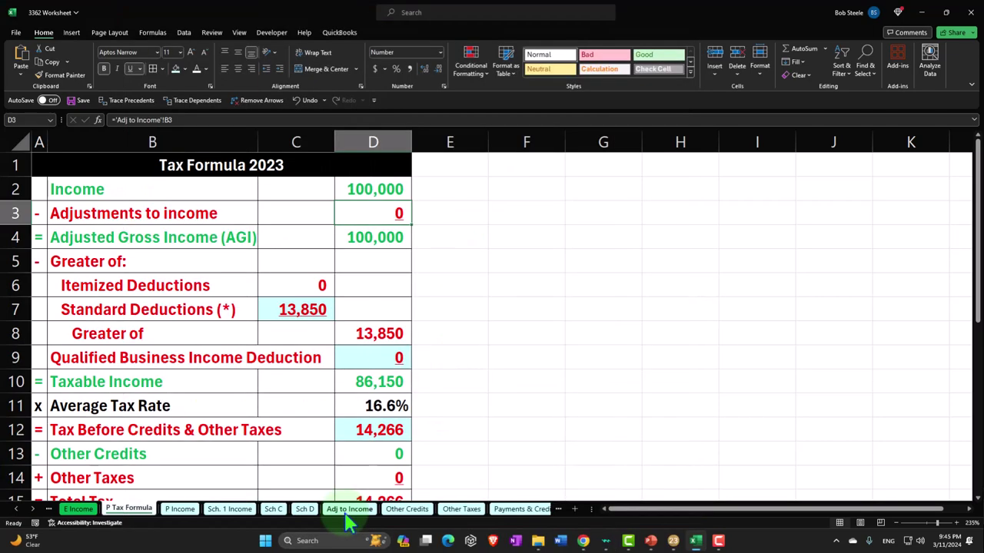
click(430, 503)
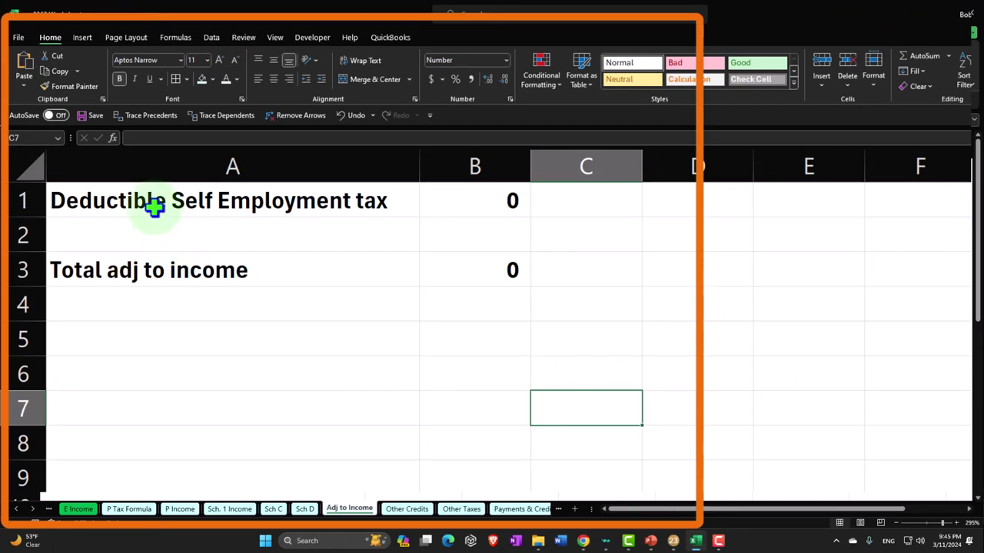
Format the Deductible Self Employment tax label in A1 with a black fill and white text.
click(190, 201)
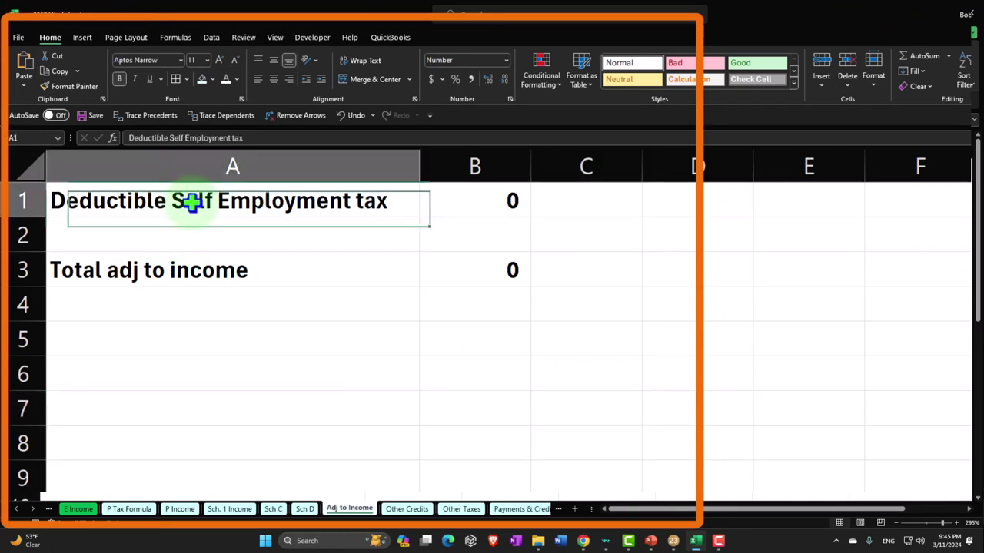
click(213, 79)
click(214, 112)
click(226, 79)
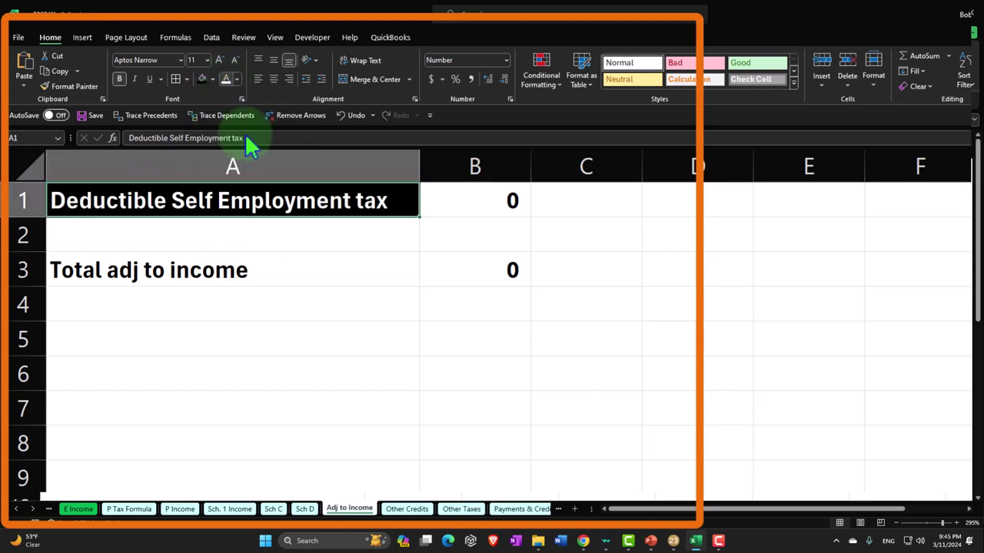
Move the Total adj to income label and amount down to row 7 and enter "Educator expenses" in A3.
drag(228, 268, 496, 281)
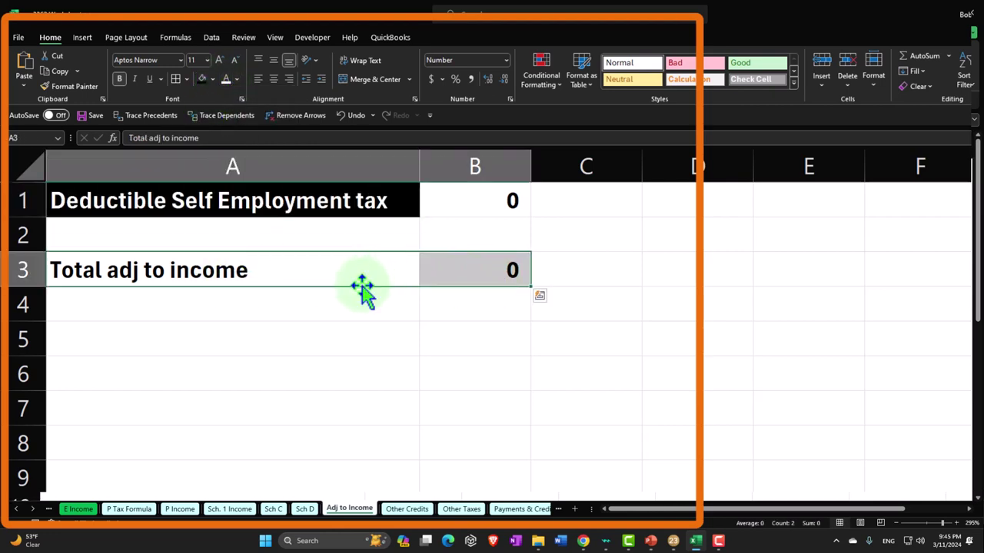
drag(364, 284, 358, 408)
click(133, 269)
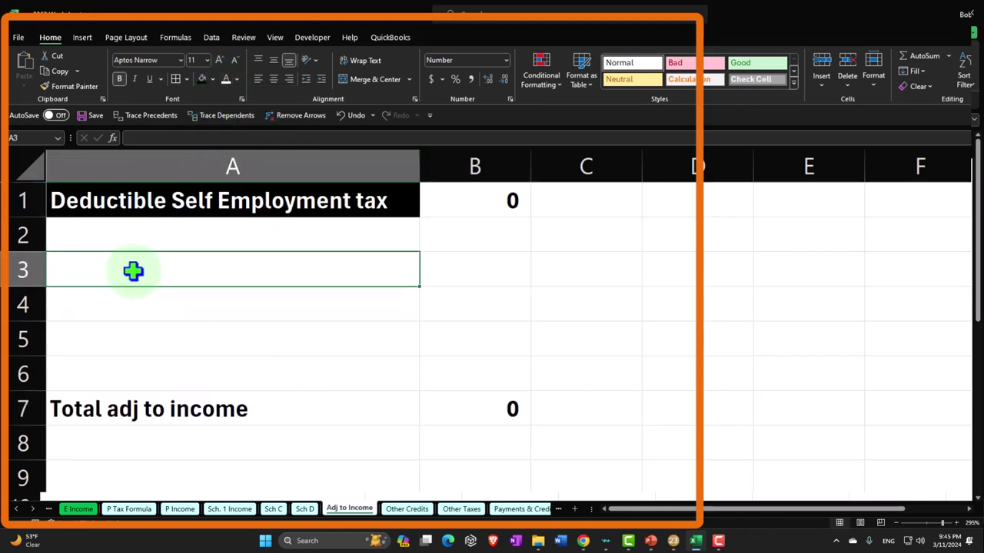
text(educ)
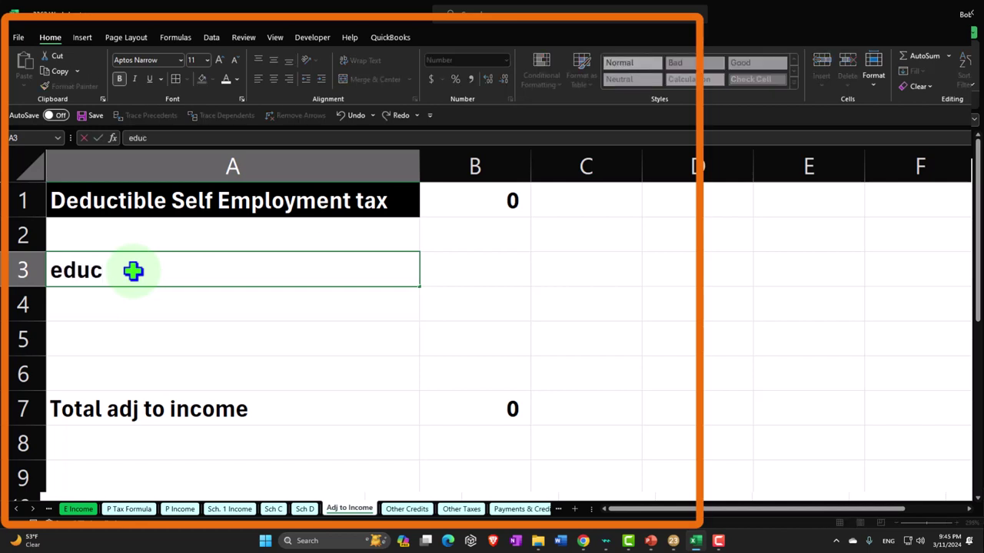
key(BackSpace)
key(BackSpace)
key(BackSpace)
key(BackSpace)
text(Educa)
key(BackSpace)
key(BackSpace)
text(cat)
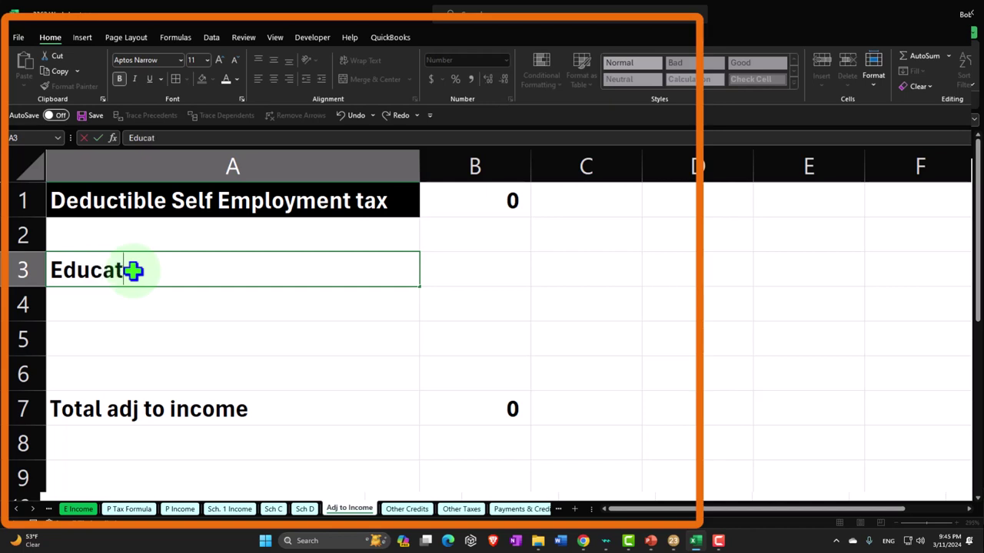
text(or exp)
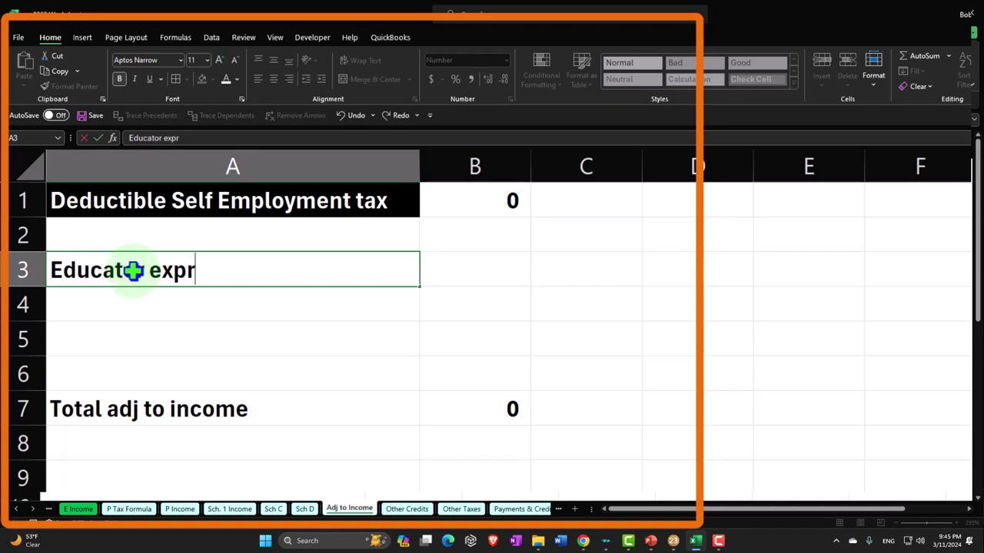
text(enses)
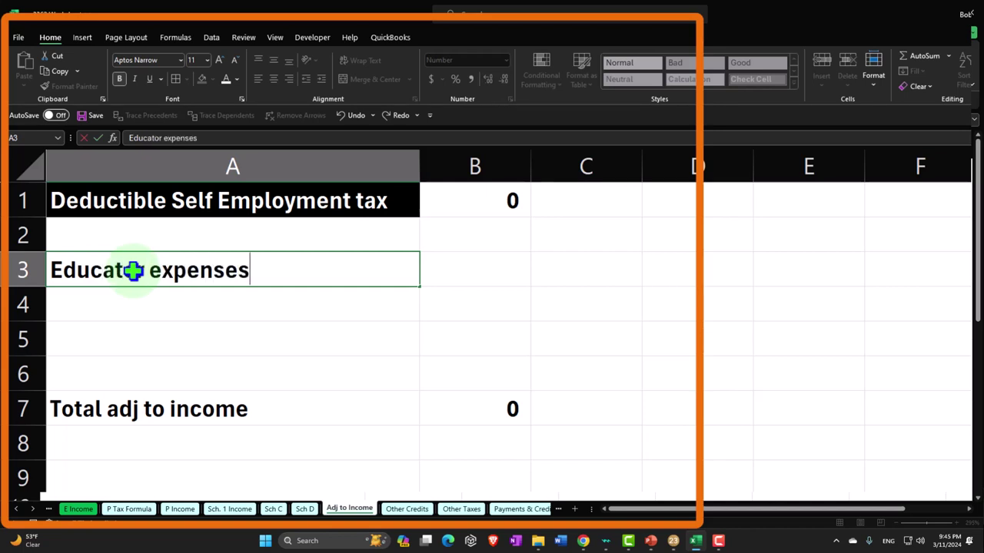
key(Return)
Format the Educator expenses heading across A3:B3 with a black fill and white text.
drag(342, 274, 438, 274)
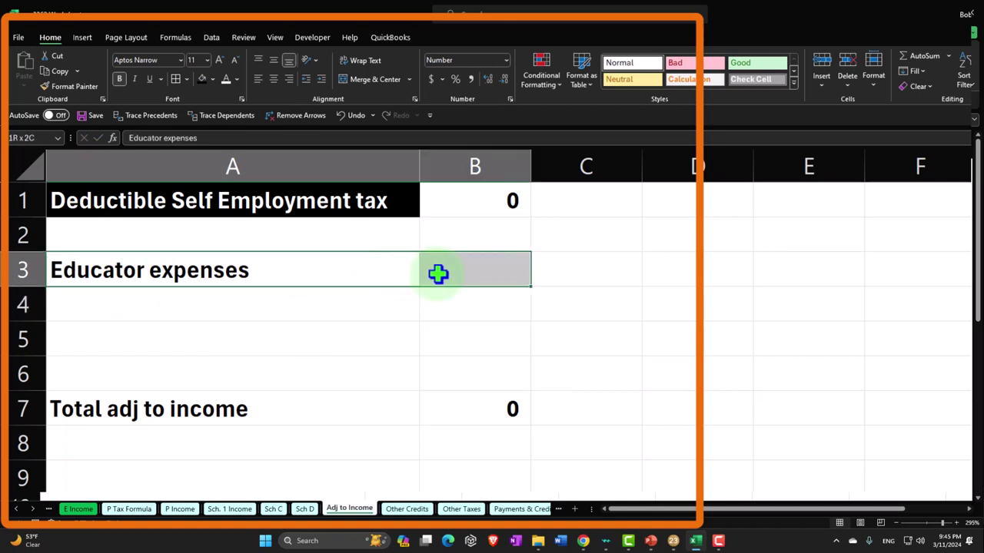
click(201, 79)
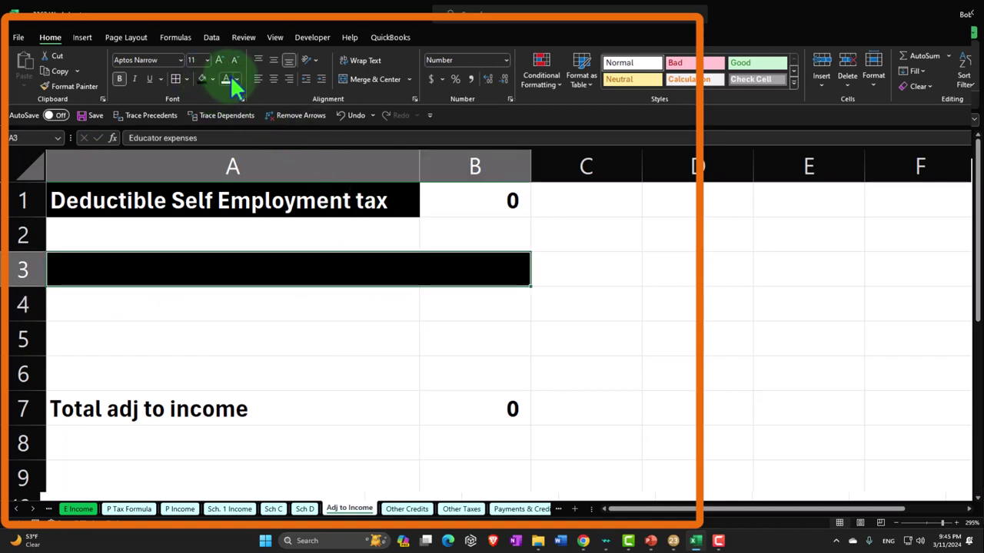
click(226, 80)
Add all borders and the recent light blue fill to the input cells A4:B5.
drag(219, 310, 448, 332)
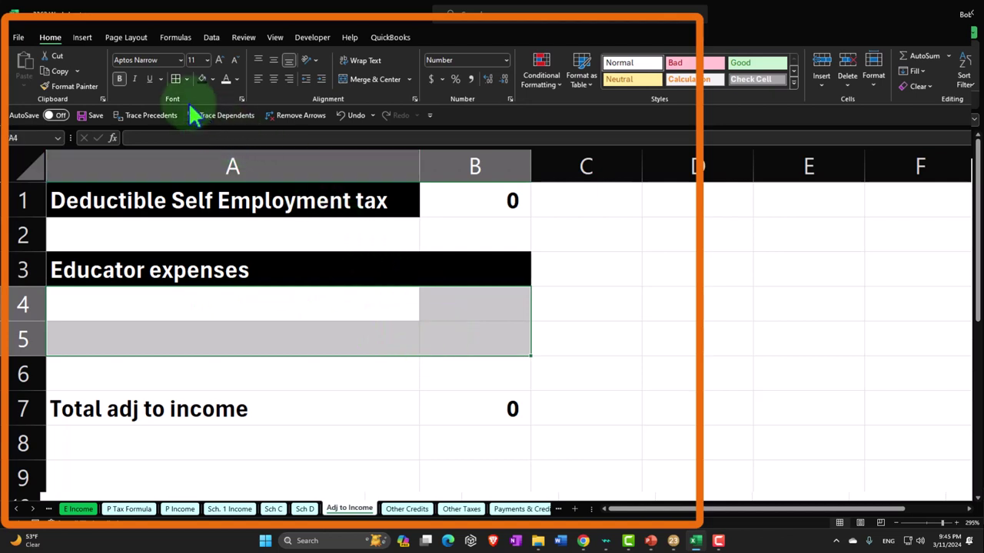
click(175, 79)
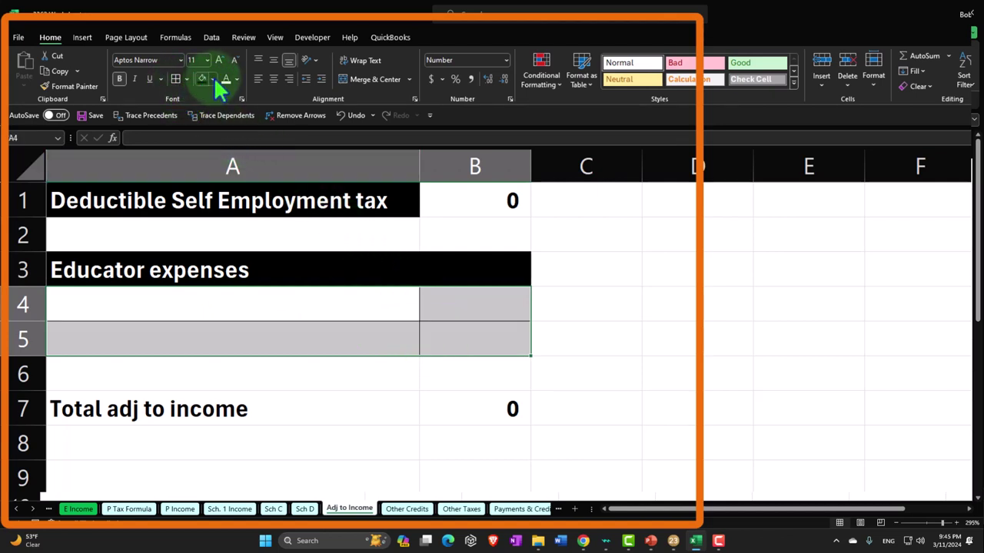
click(213, 80)
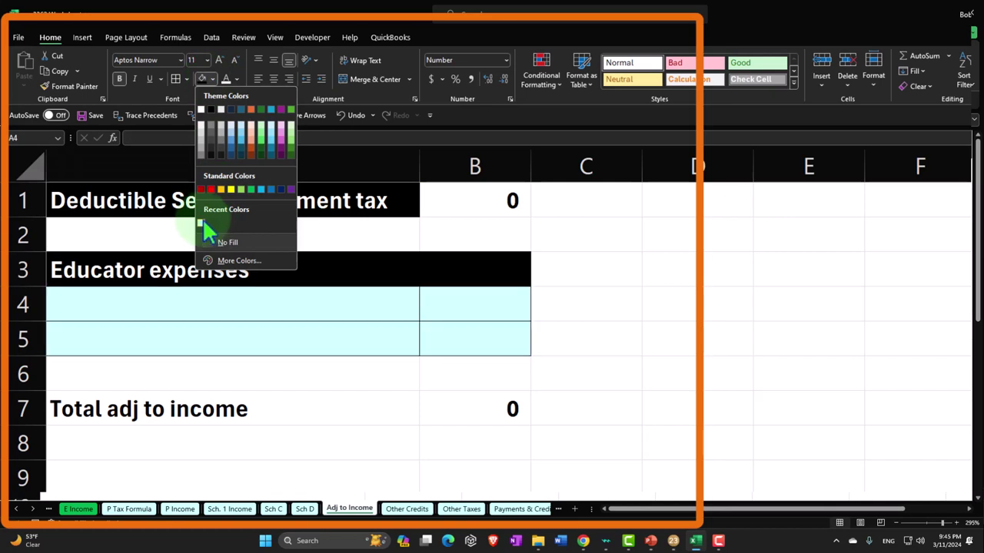
click(202, 223)
click(204, 295)
Move the Total adj to income label and amount down to row 8 and select cell A4.
click(186, 408)
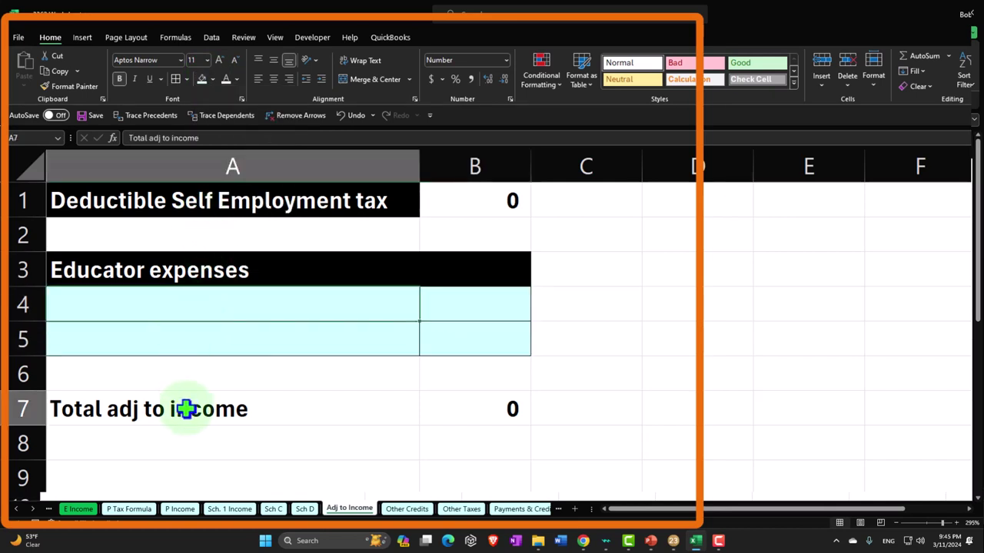
drag(186, 409, 448, 402)
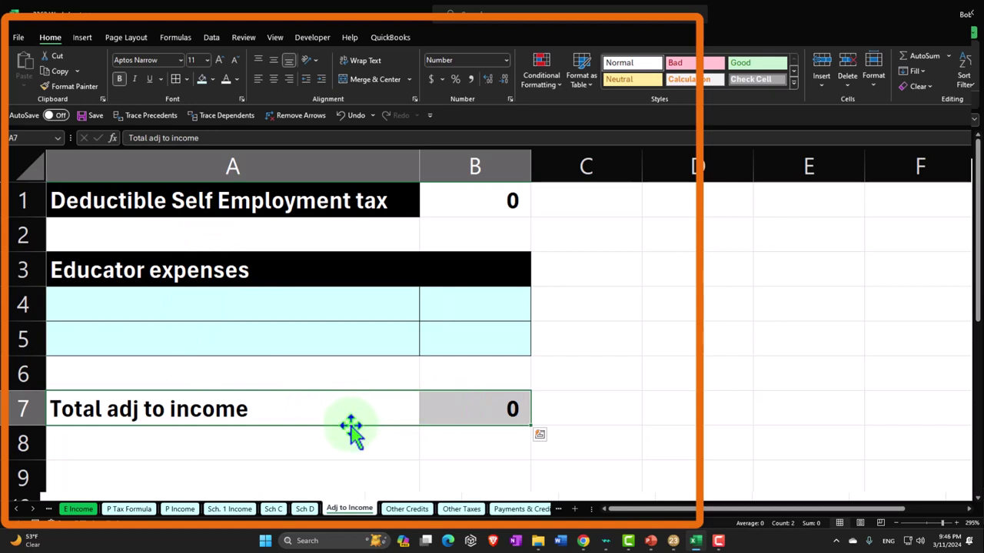
drag(351, 426, 353, 444)
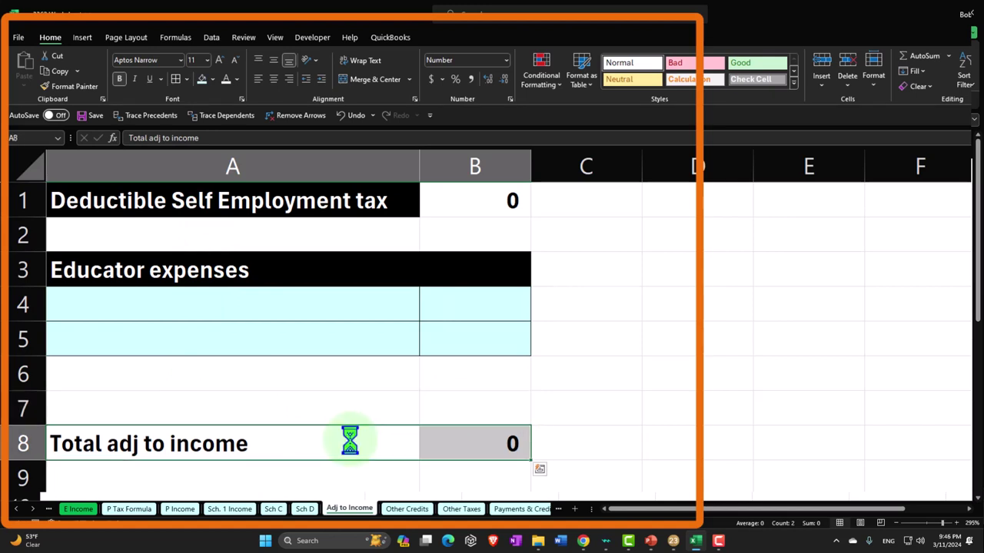
click(185, 299)
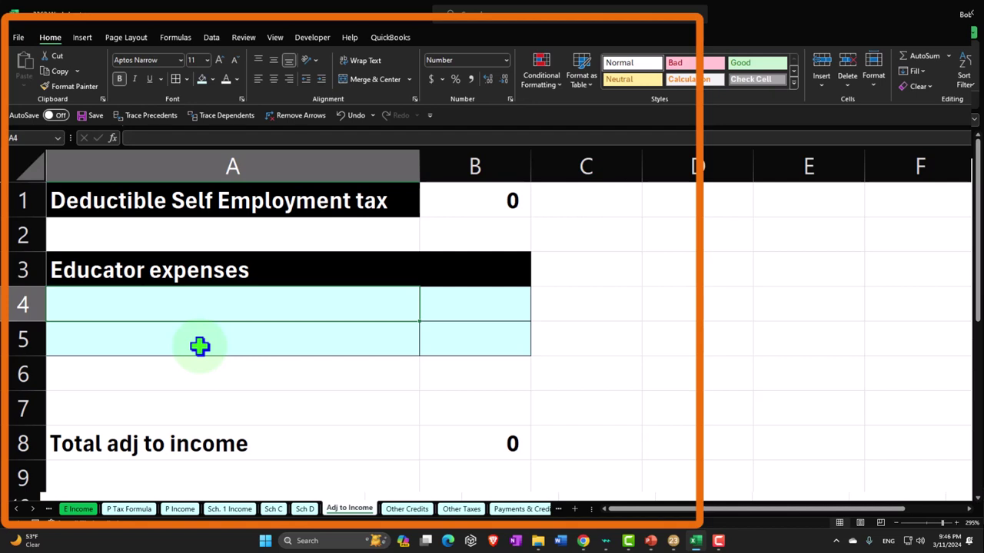
text(Ed)
key(BackSpace)
key(BackSpace)
key(BackSpace)
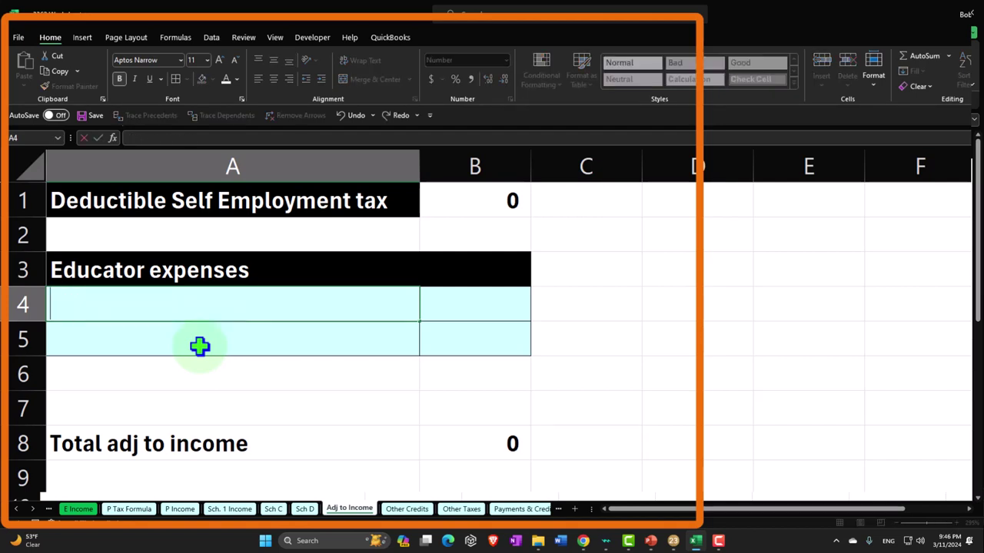
text(Edu)
key(BackSpace)
key(BackSpace)
key(BackSpace)
key(BackSpace)
key(BackSpace)
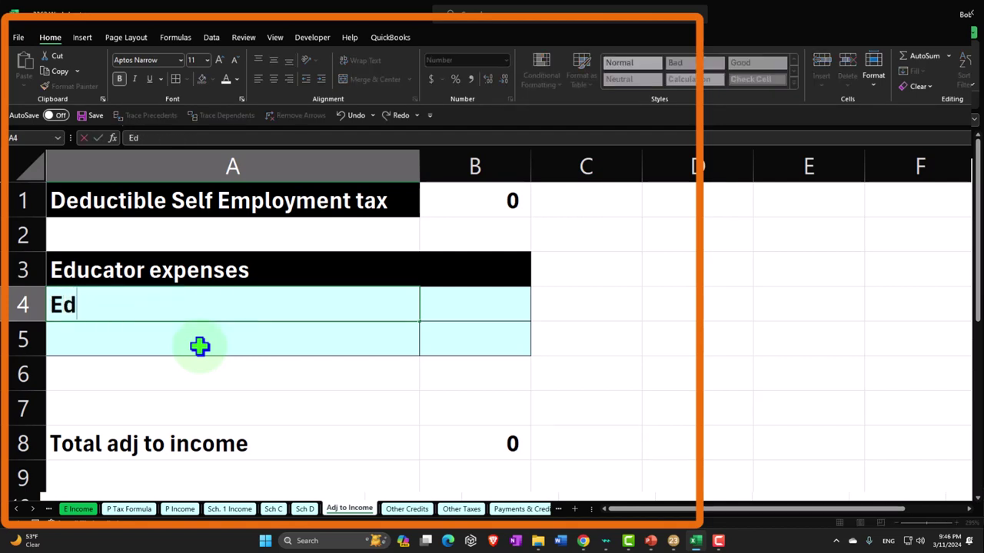
Enter "Taxpayer" in A4 with 300 in B4.
text(Taxpayer)
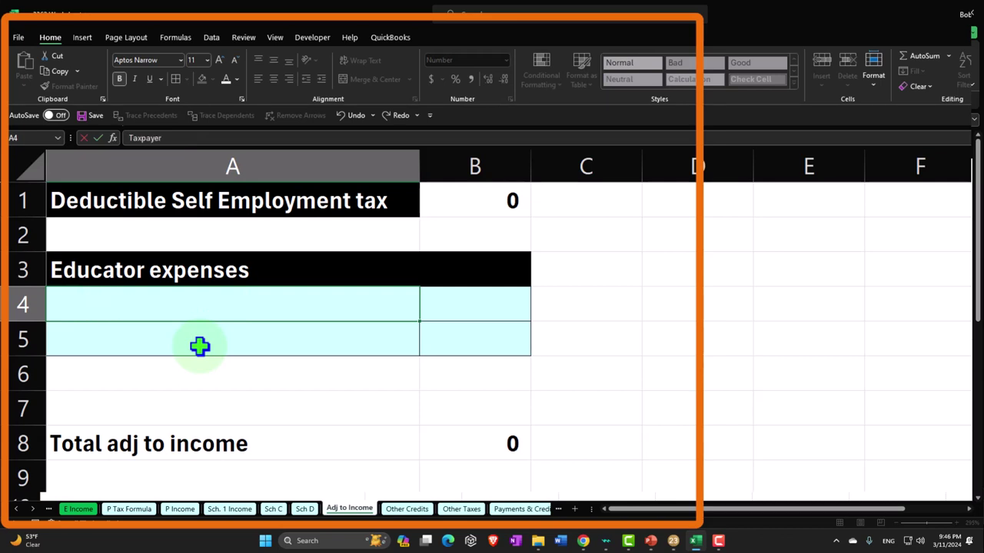
key(Tab)
text(300)
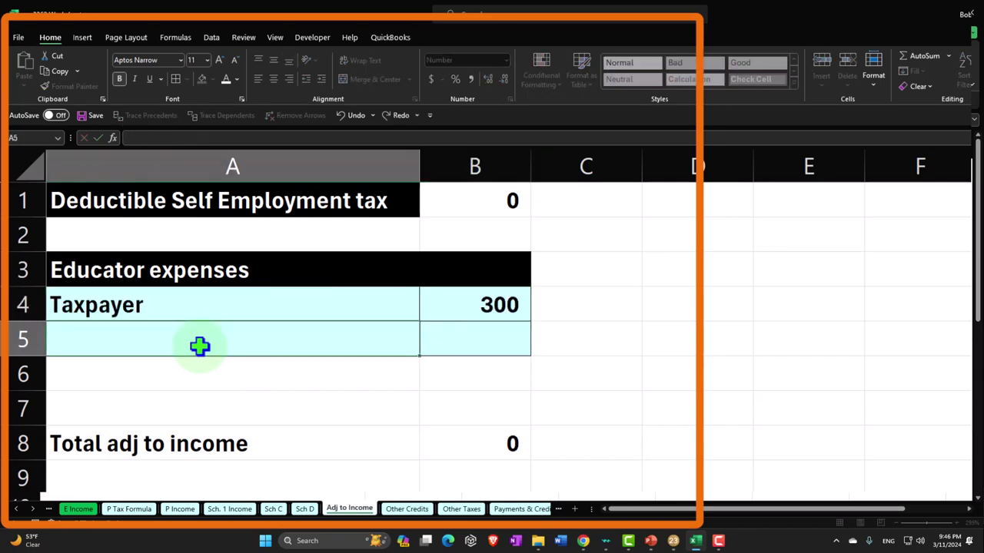
key(Return)
Enter the label "Total educator exprnses" in A6 and move to C6.
key(Return)
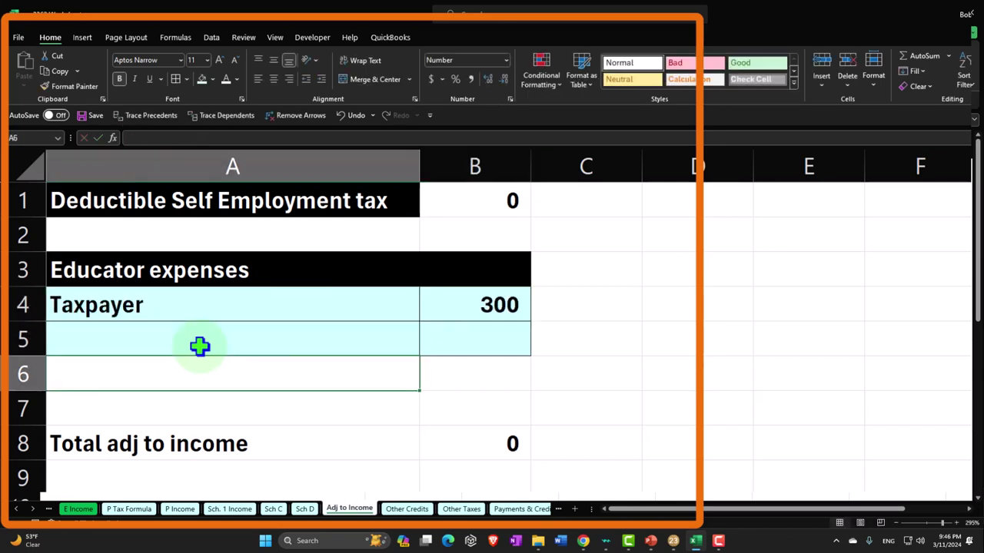
text(Total E)
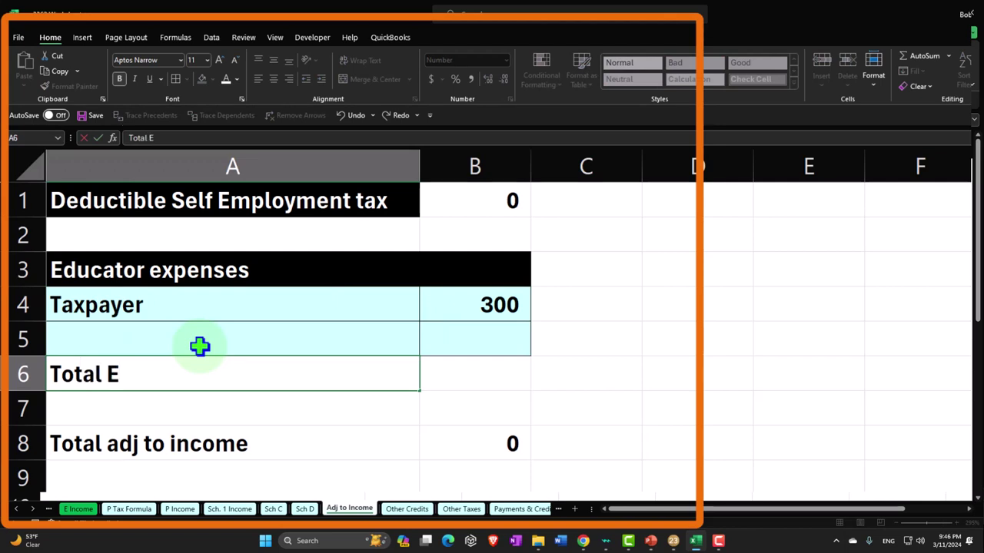
key(BackSpace)
text(educaTOR)
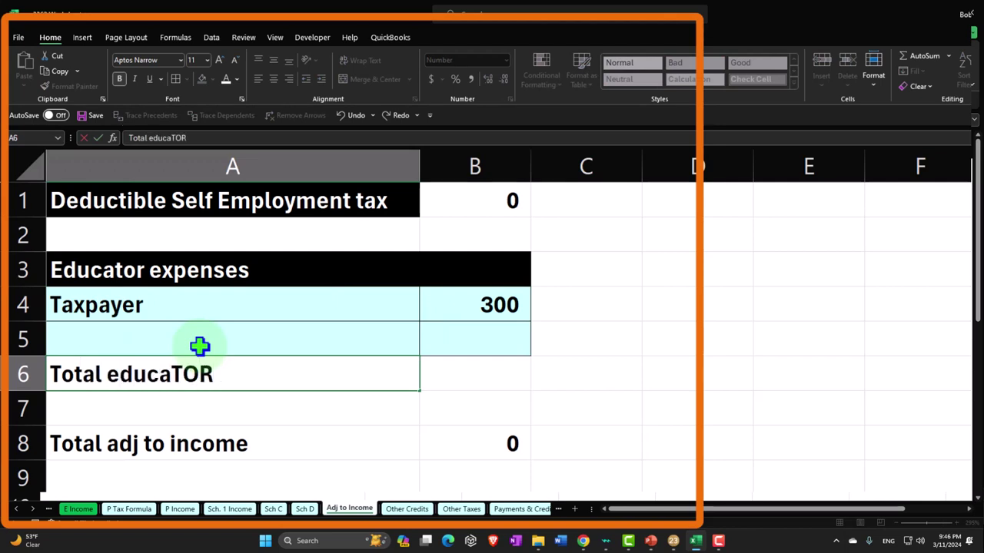
key(BackSpace)
key(BackSpace)
key(BackSpace)
text(tor e)
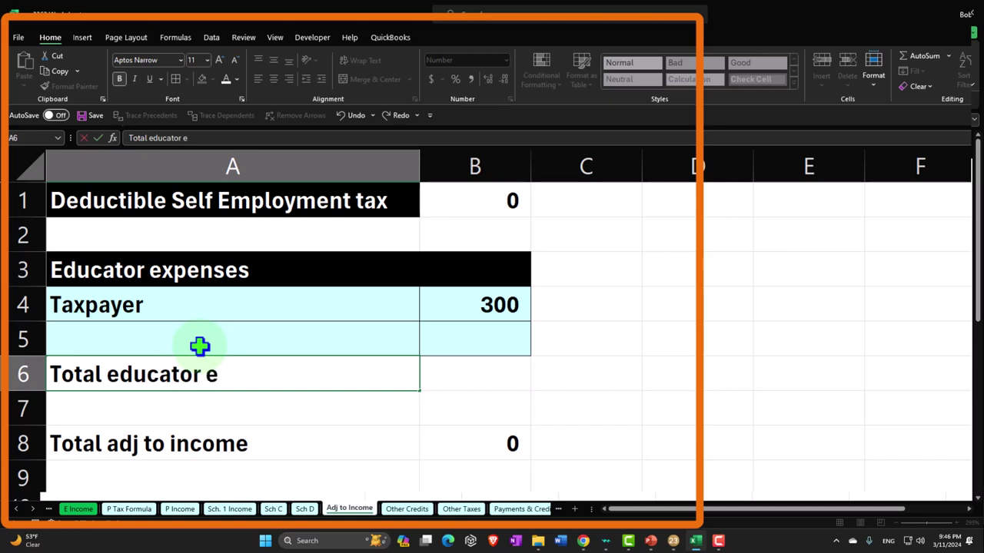
text(xprnses)
key(Tab)
key(Tab)
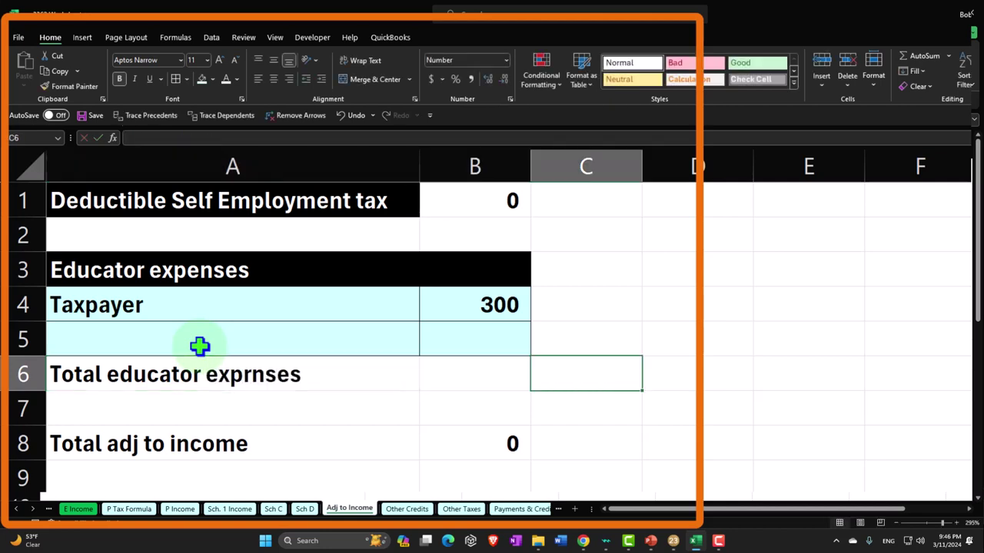
Enter a SUM formula in C6 that totals the educator expense amounts in B4:B5.
text(=sum()
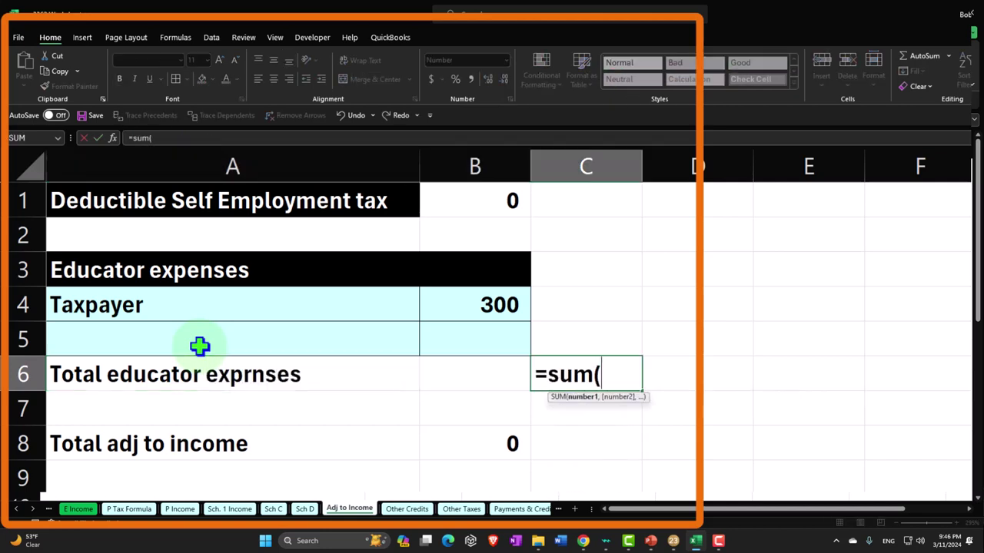
key(Left)
key(Up)
key(shift+Up)
key(Return)
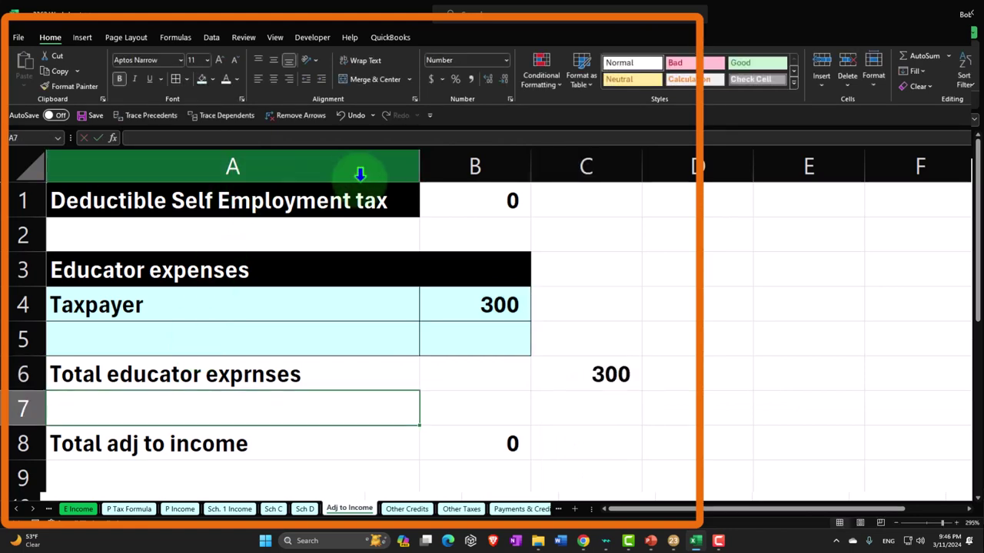
Move the self-employment tax amount from B1 to C1 and the Total adj to income amount from B8 to C8.
click(484, 219)
drag(485, 220, 555, 229)
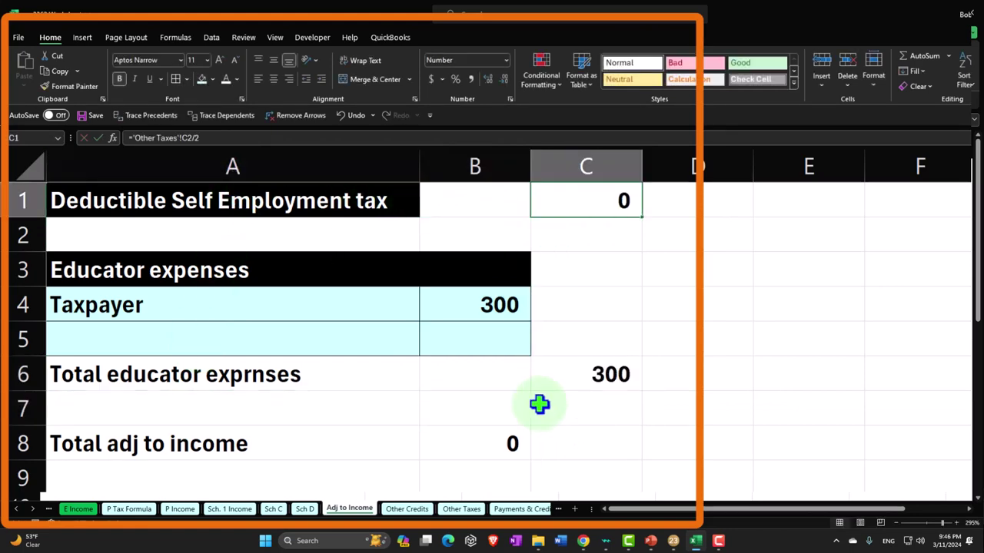
click(511, 444)
drag(505, 463, 590, 461)
Replace the Total adj to income formula in C8 with a SUM of C1:C7.
double_click(582, 441)
key(Return)
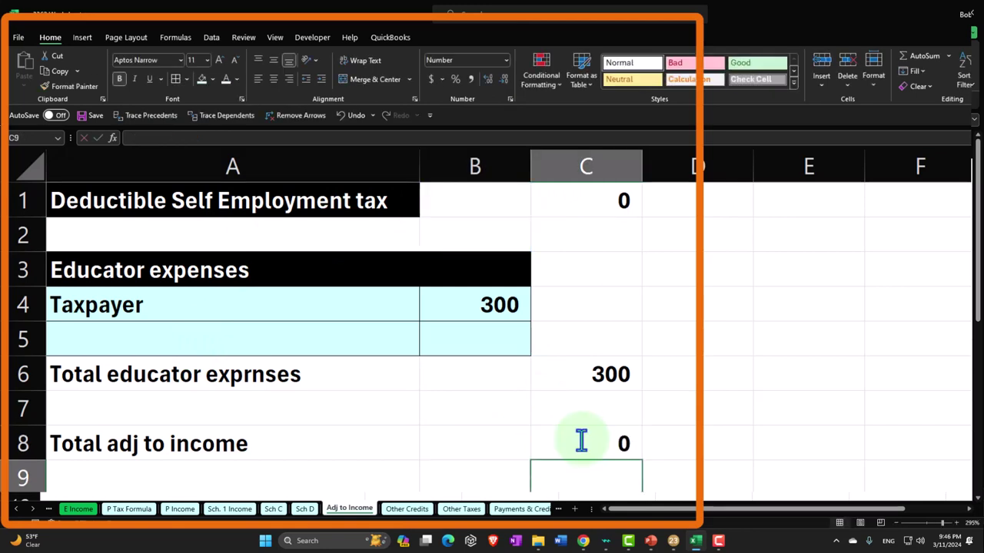
click(582, 440)
text(=sum()
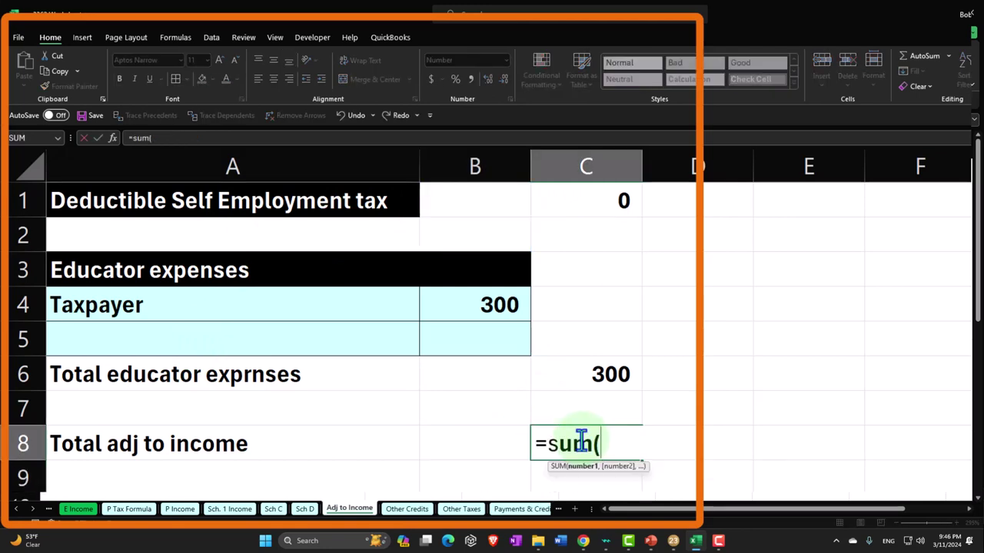
key(Up)
key(shift+Up)
key(shift+Up)
key(shift+Up)
key(shift+Up)
key(shift+Up)
key(shift+Up)
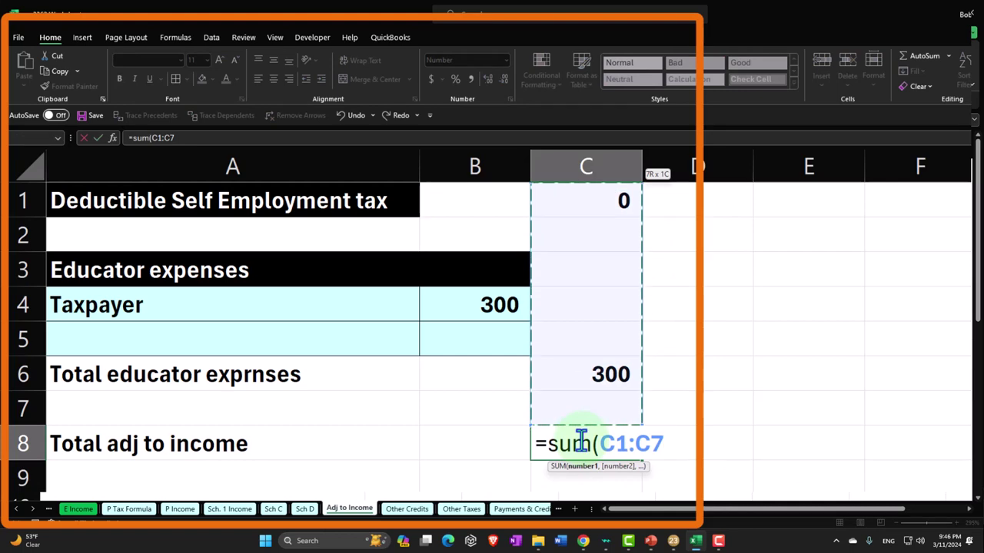
key(Return)
Extend the Deductible Self Employment tax heading format to B1 with a black fill and white font color.
click(453, 203)
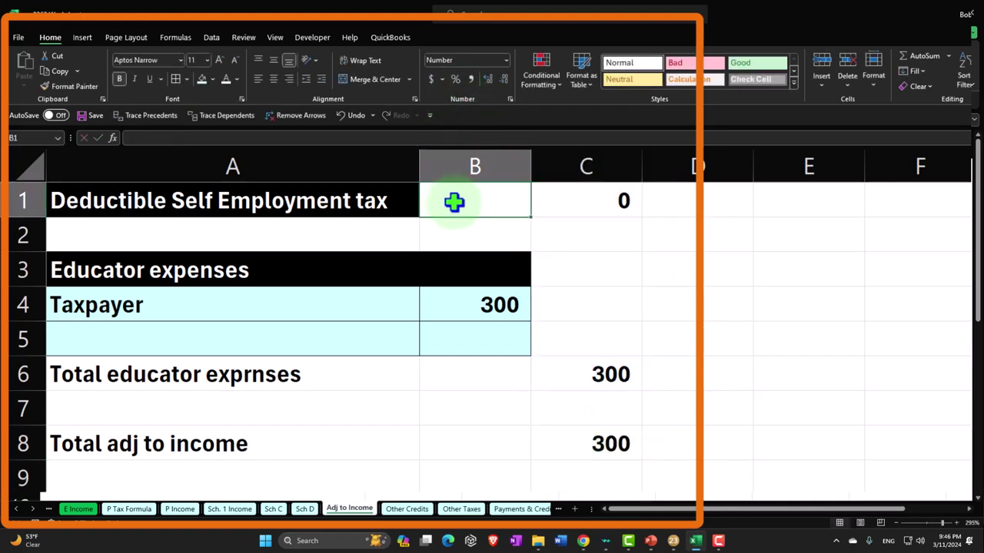
click(213, 79)
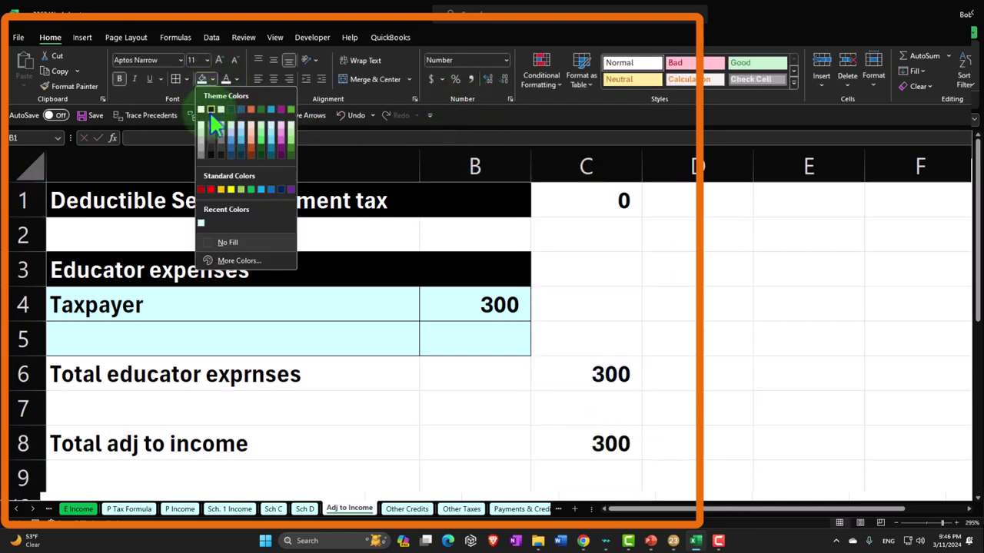
click(209, 110)
click(237, 79)
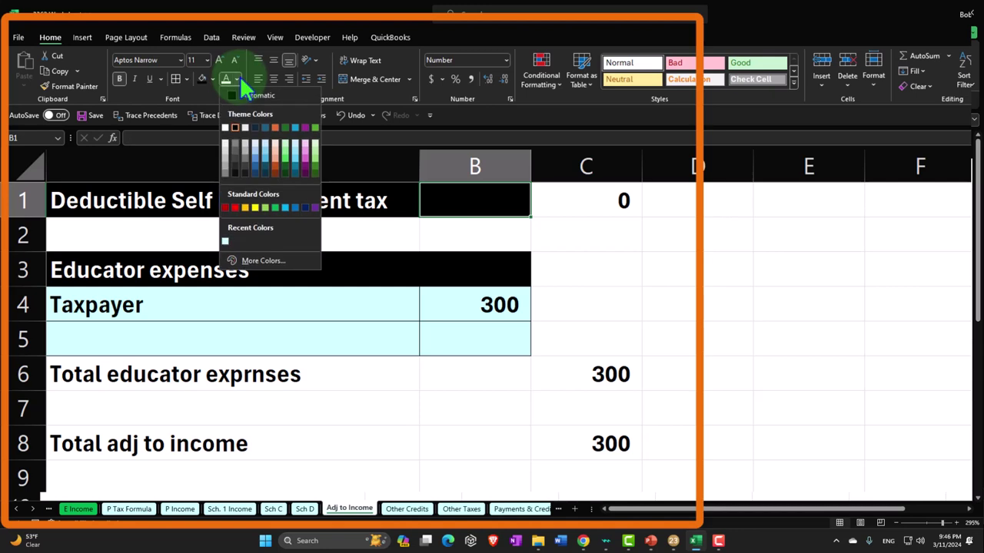
click(227, 128)
Run a spelling check on the sheet and change "exprnses" to "expenses" in A6.
click(512, 439)
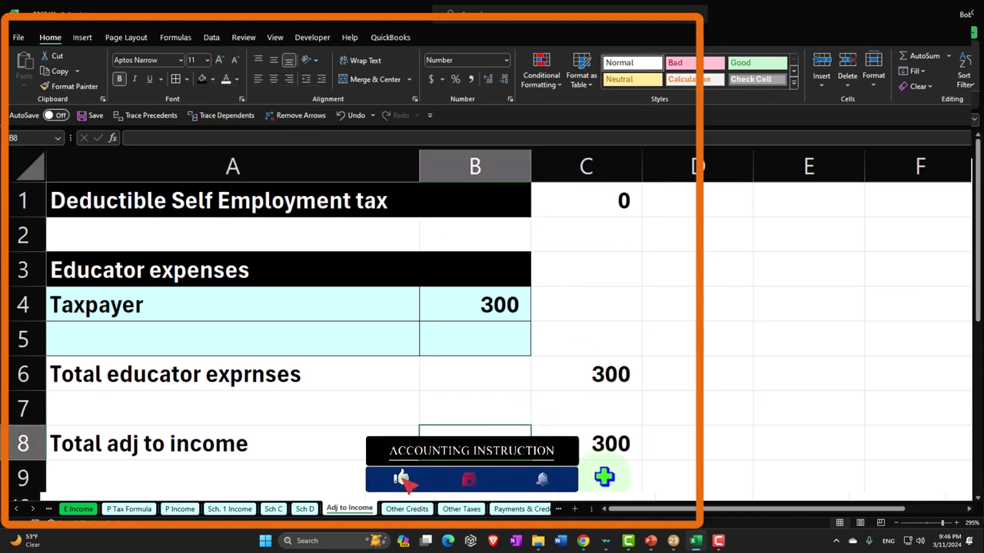
click(243, 38)
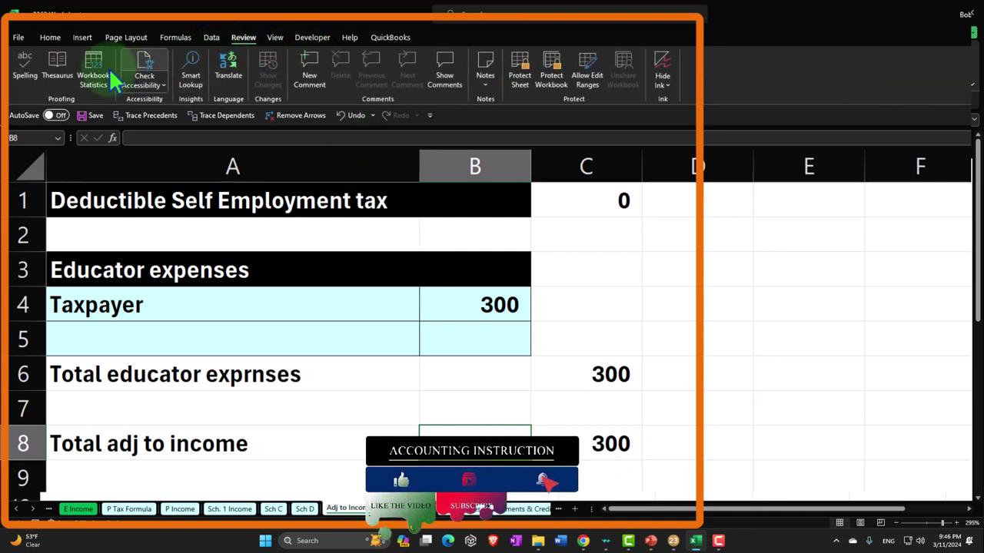
click(23, 69)
click(548, 343)
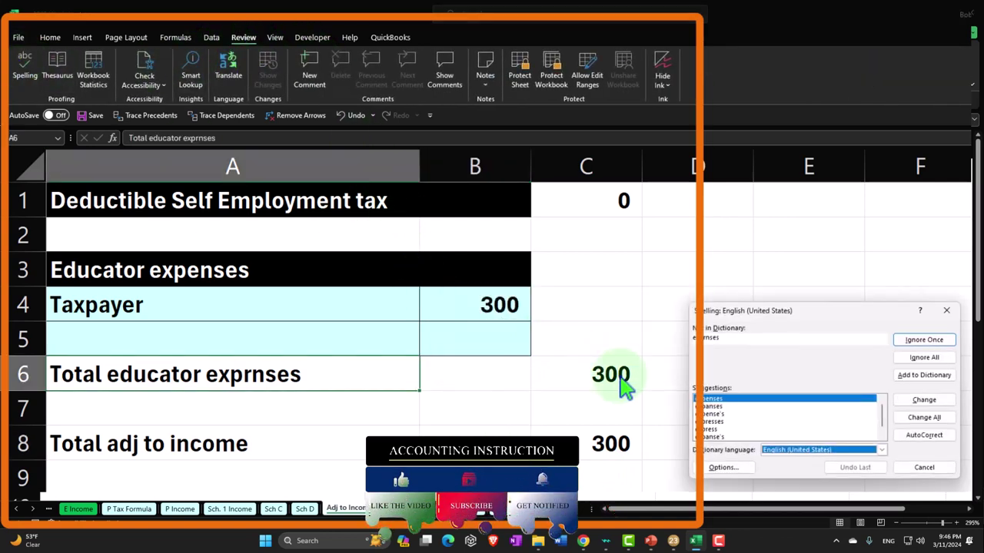
click(923, 401)
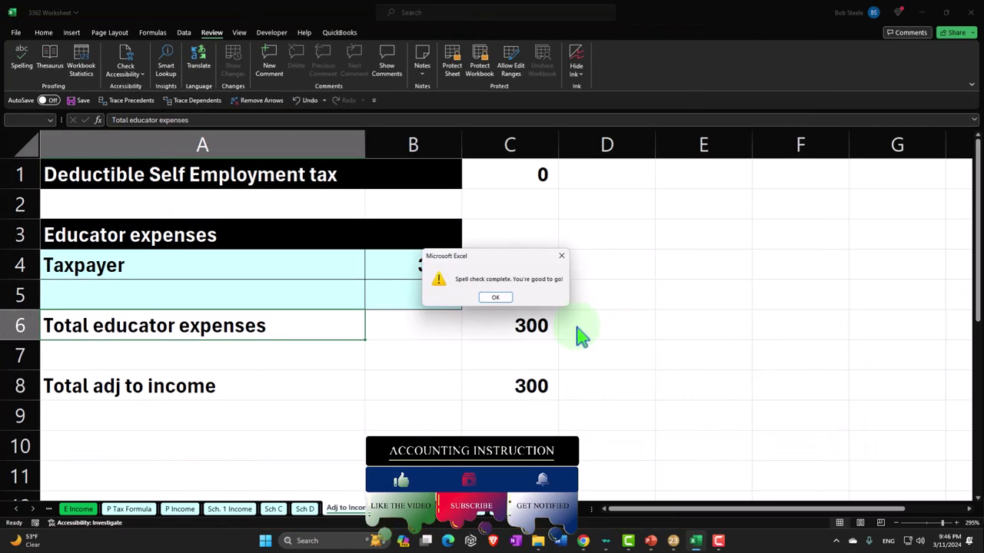
click(495, 297)
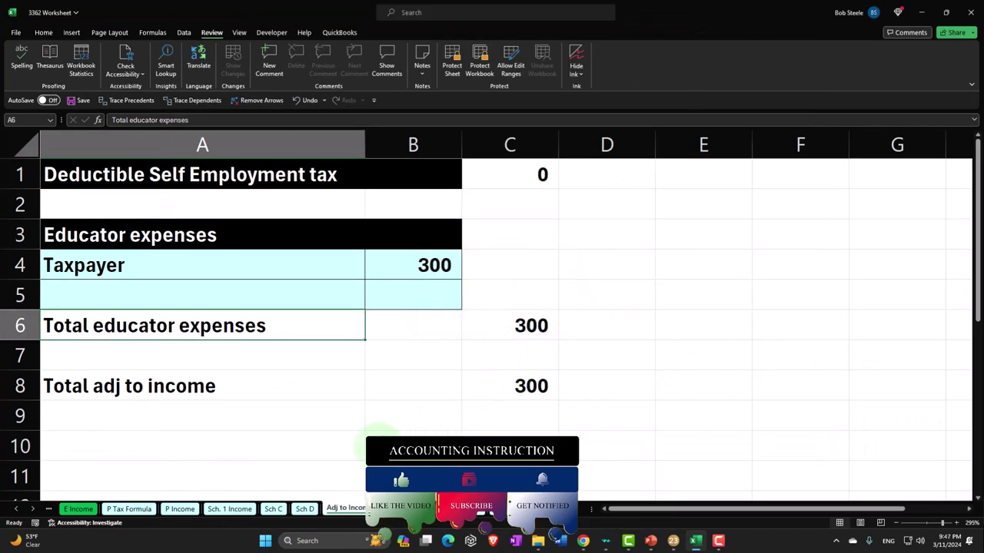
Examine the P Tax Formula sheet from Income through adjustments, AGI and deductions down to Taxable Income.
click(143, 510)
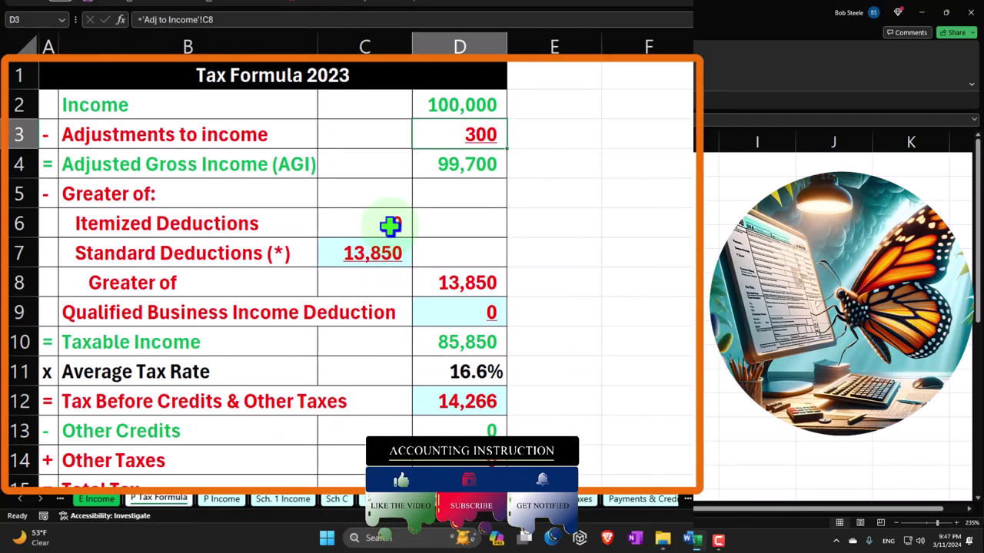
click(450, 105)
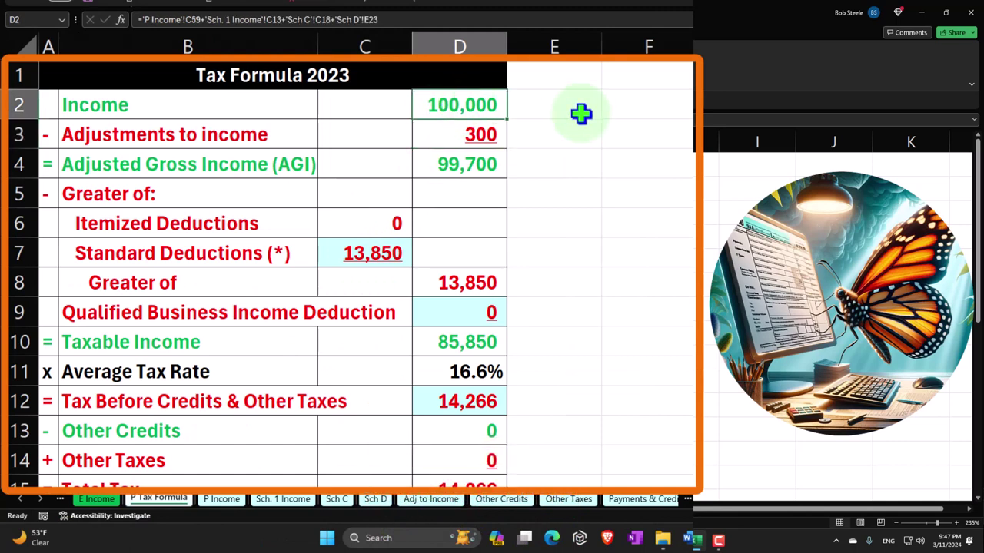
key(Down)
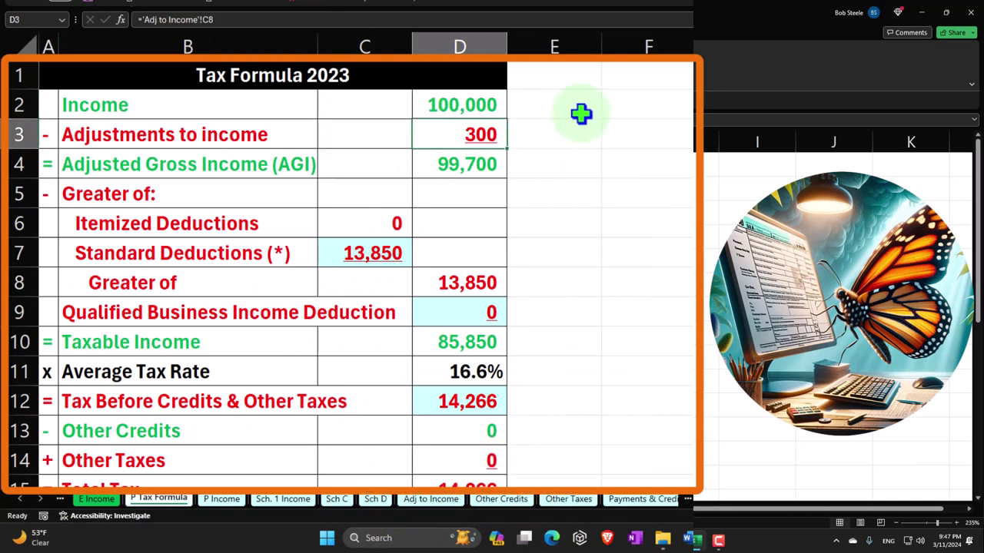
key(Down)
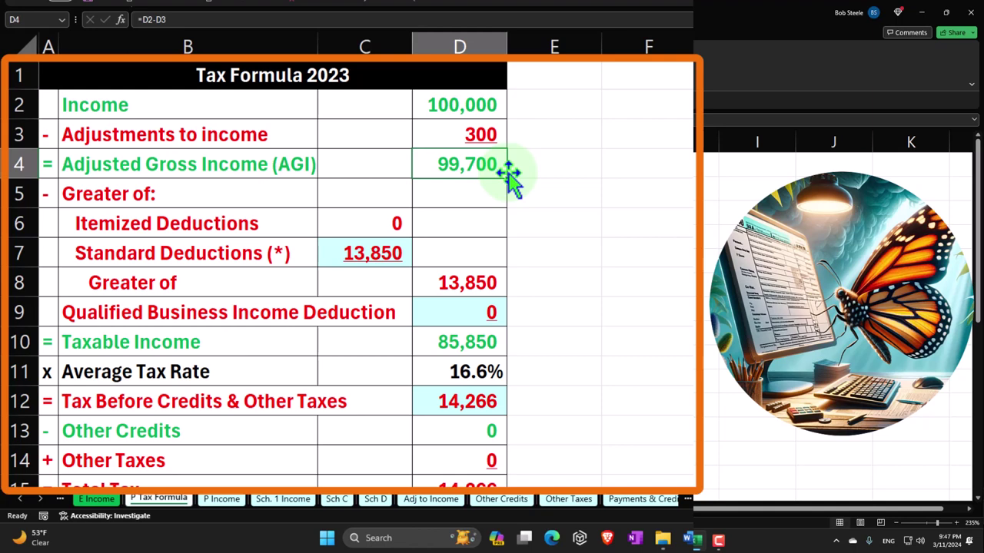
key(Down)
key(Down)
key(Left)
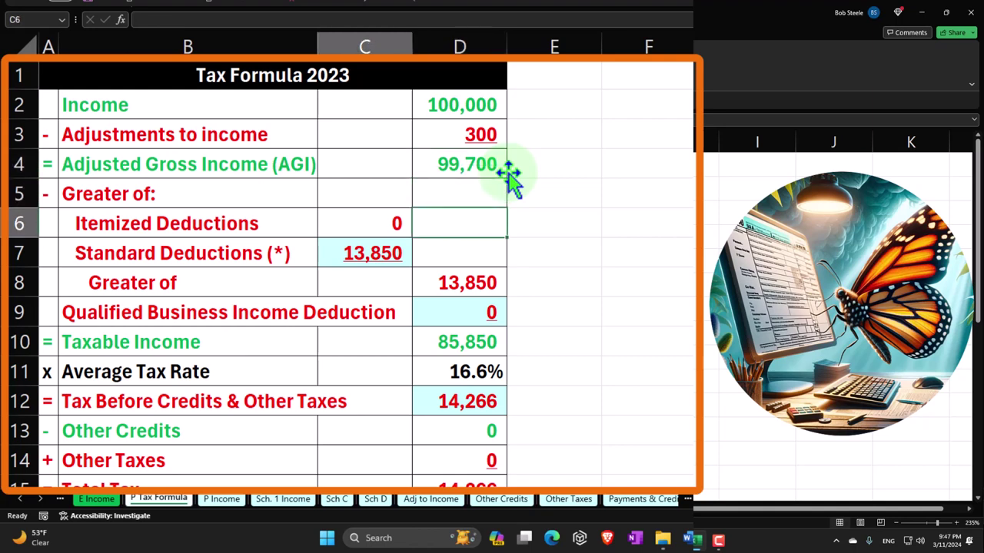
key(Down)
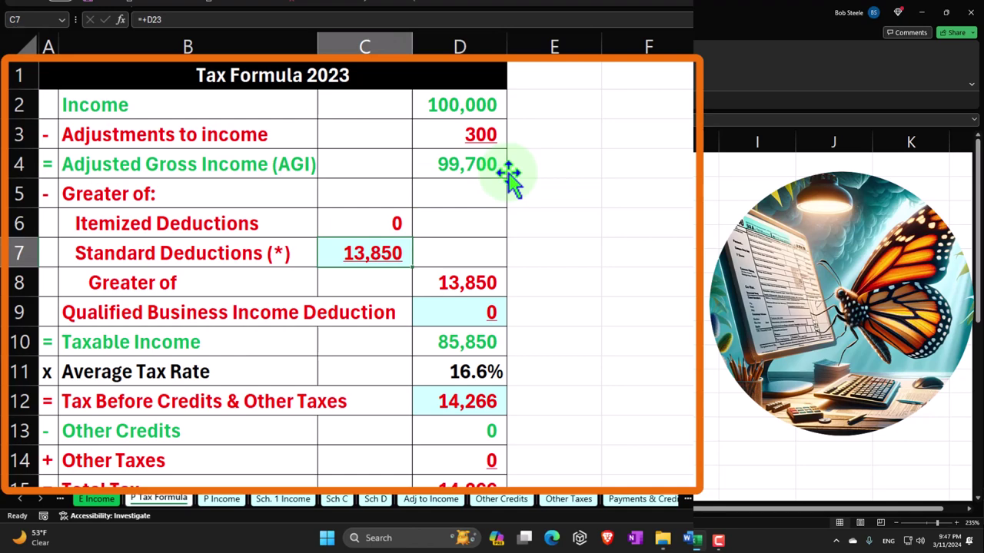
key(Down)
key(Right)
key(Down)
key(Down)
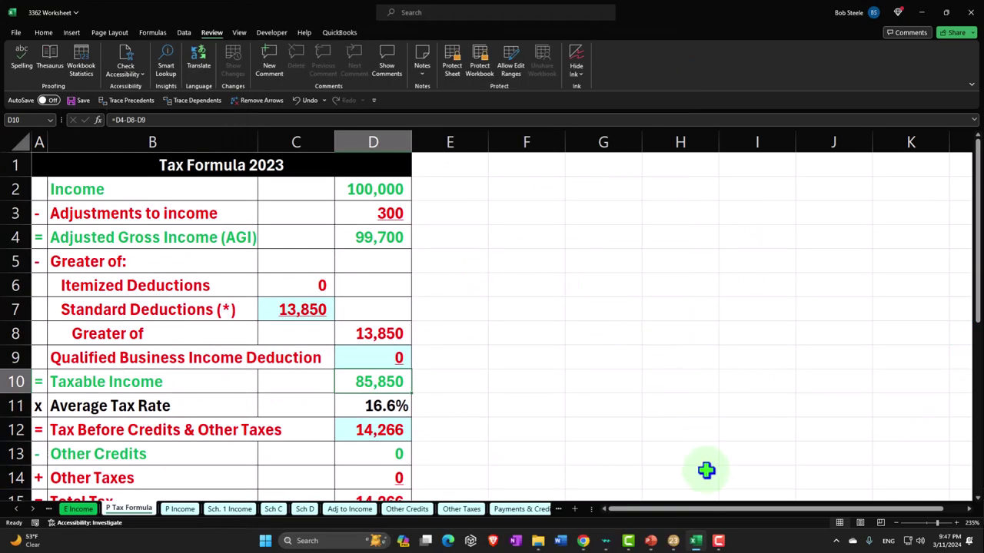
Switch to Lacerte, compare Form 1040 page 1 and the line 16 tax on page 2, and return to Excel.
click(695, 541)
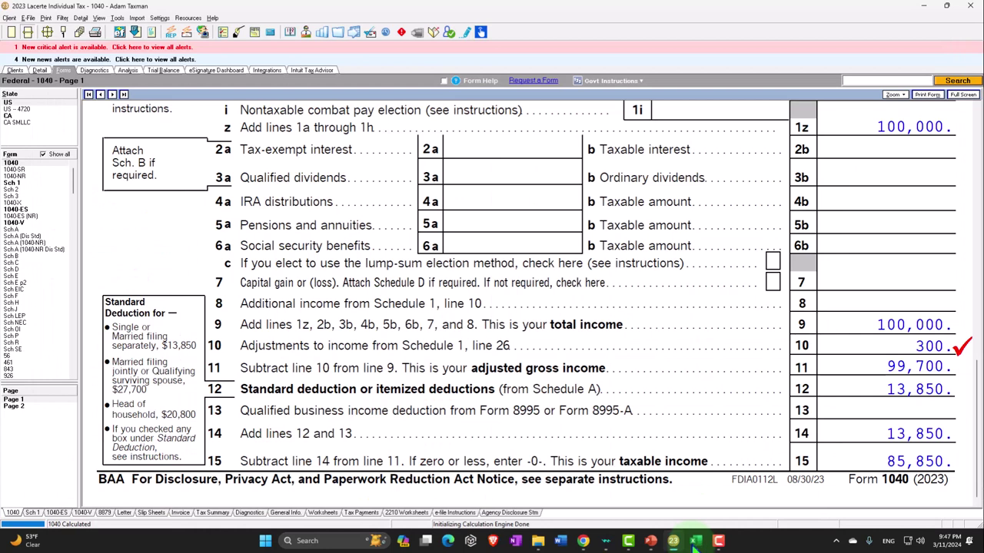
click(14, 406)
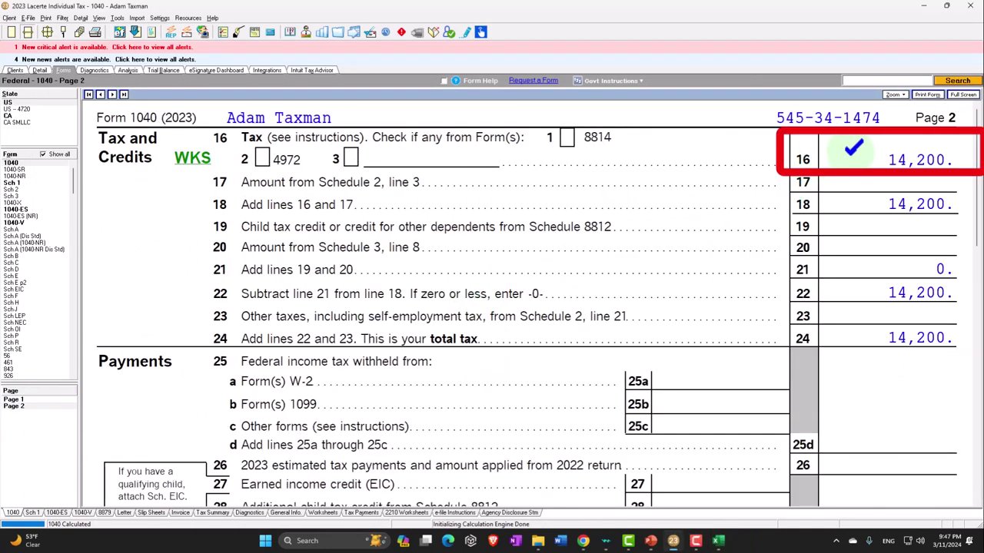
click(717, 541)
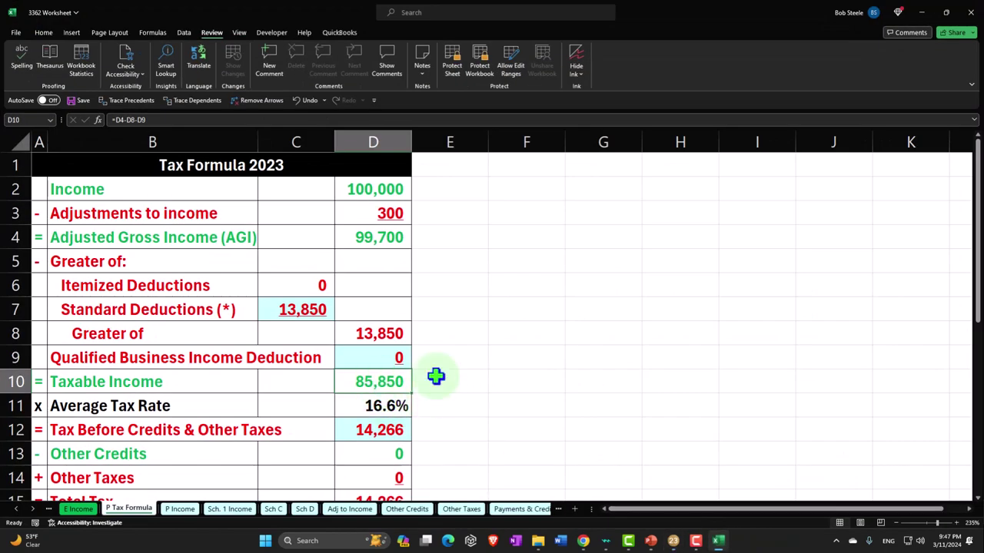
key(F2)
key(Escape)
text(142)
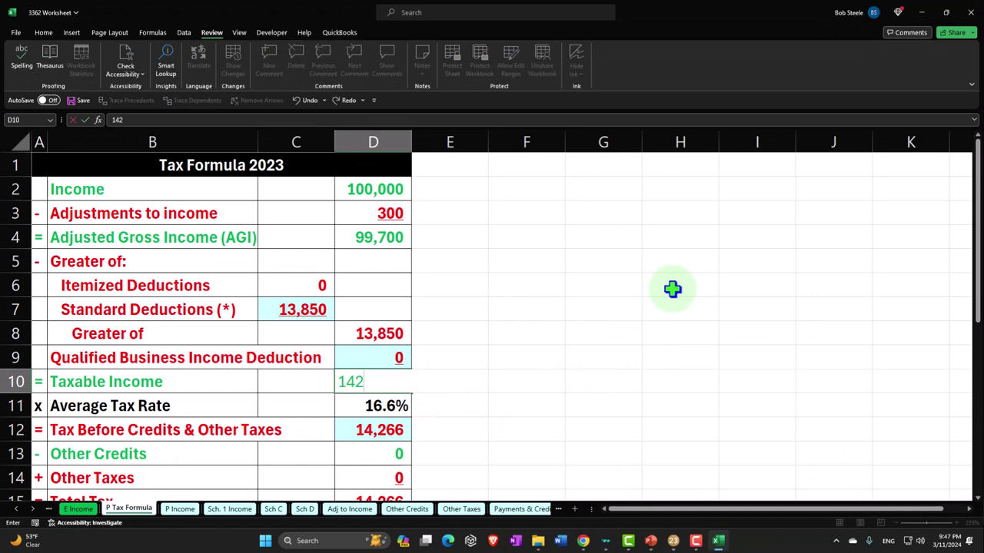
key(BackSpace)
key(BackSpace)
key(Return)
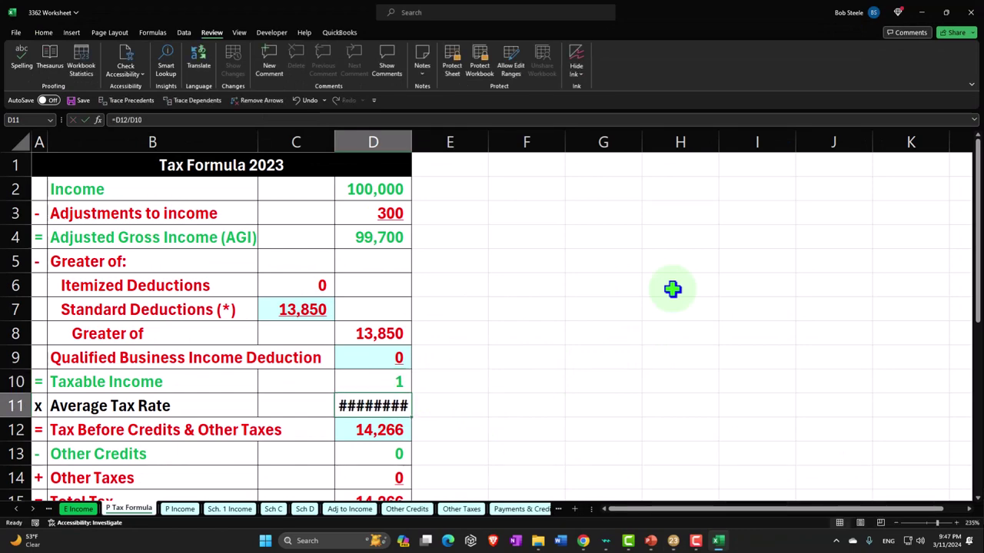
click(307, 101)
Set Tax Before Credits & Other Taxes in D12 to 14,200.
click(387, 429)
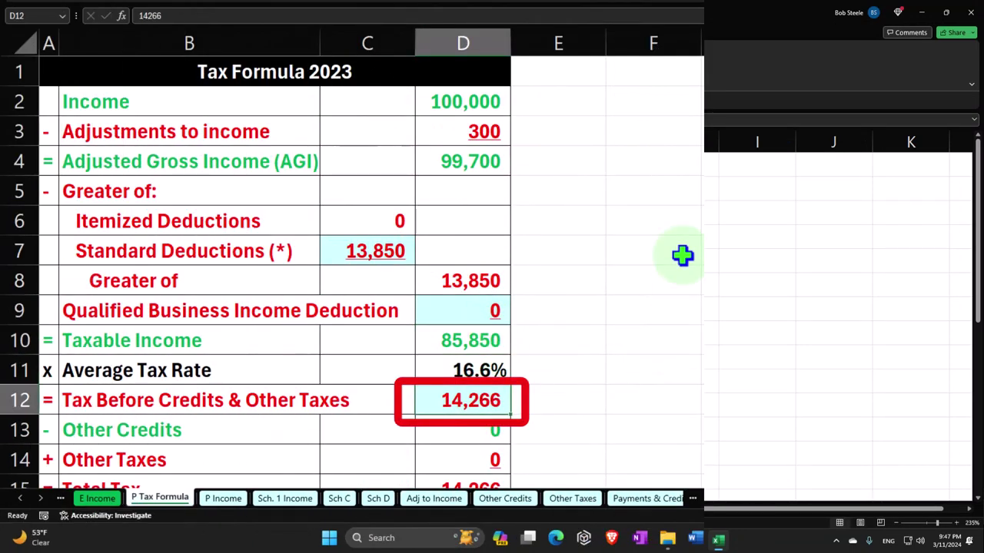
text(14,200)
key(Return)
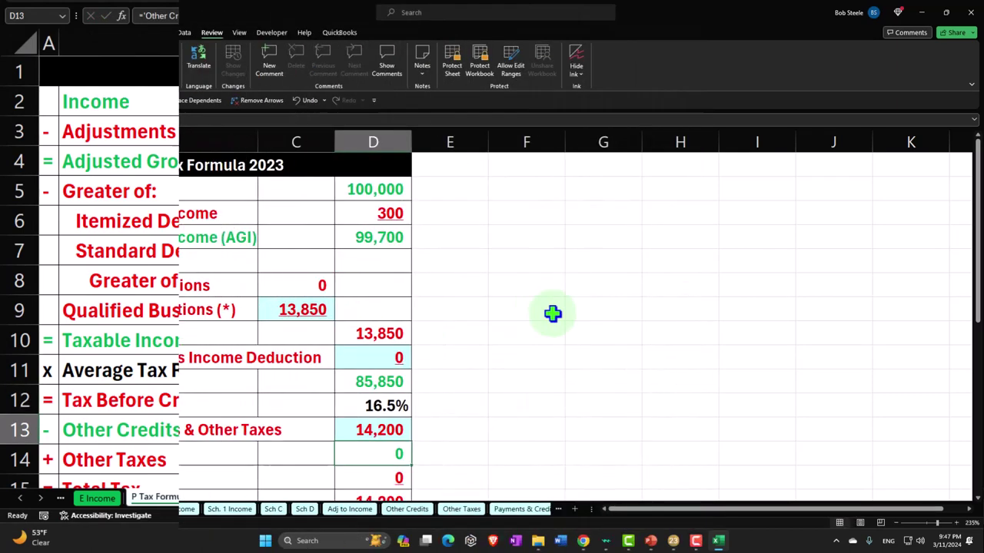
Switch to Lacerte and display page 1 of Form 1040.
click(672, 540)
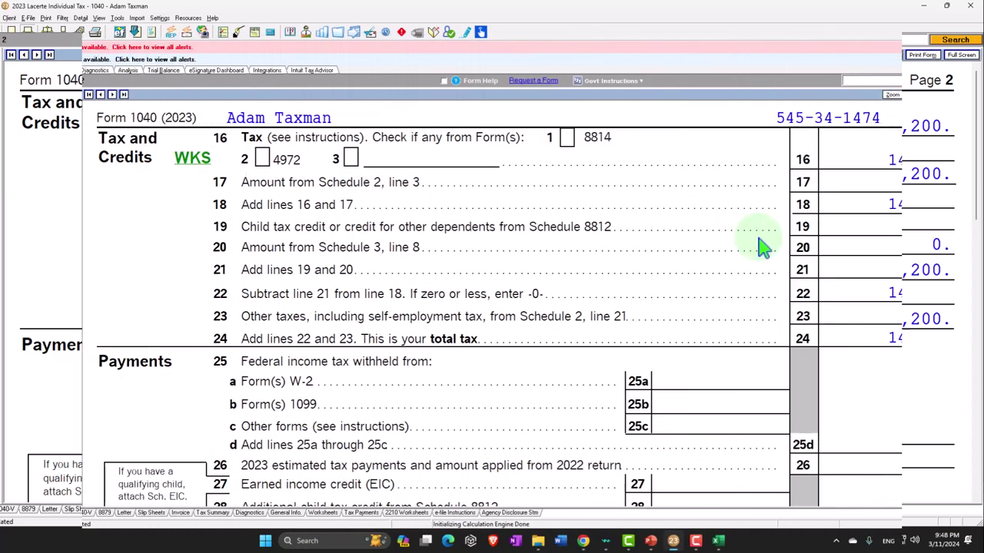
click(54, 399)
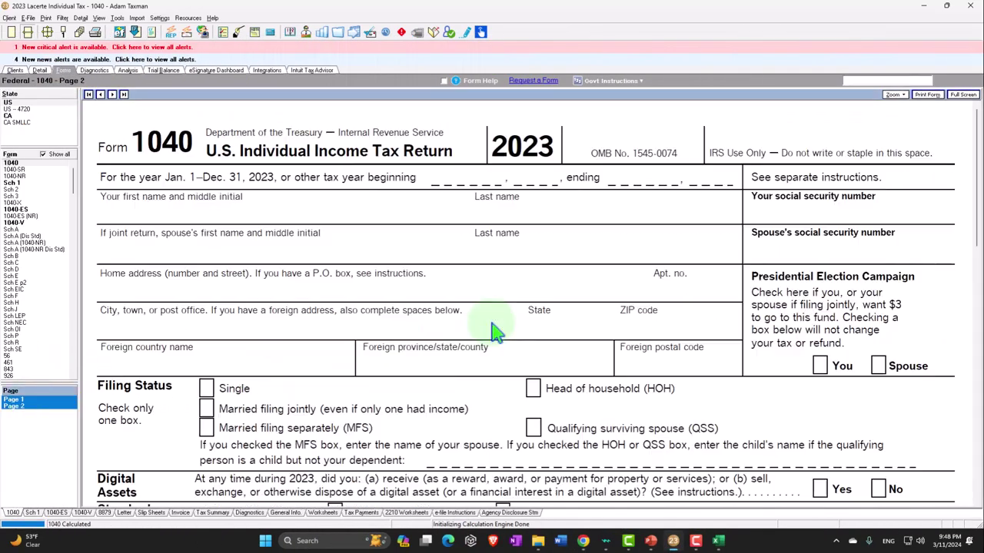
Change the client's filing status to Married filing jointly and open the Wages, Salaries, Tips input.
scroll(496, 329, down, 5)
scroll(495, 329, down, 5)
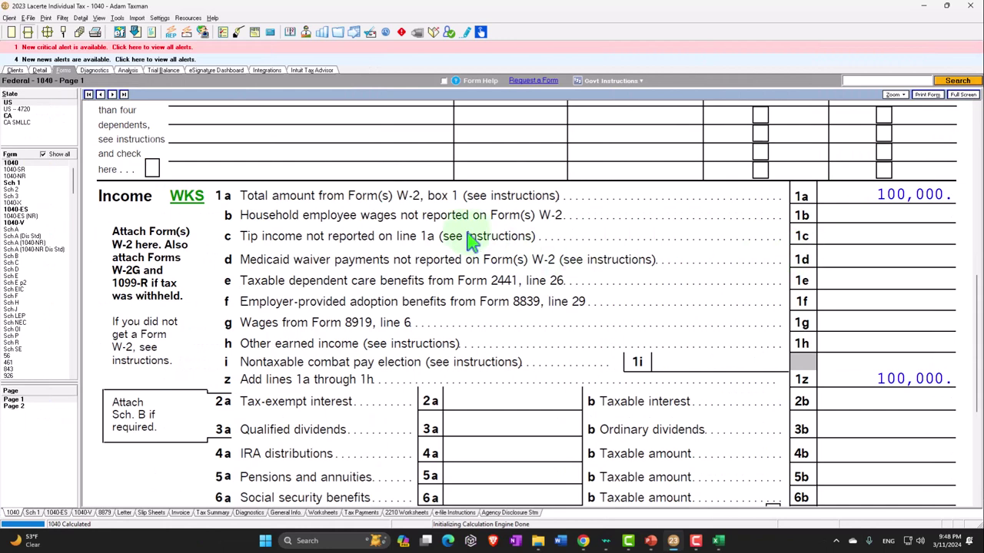
click(40, 70)
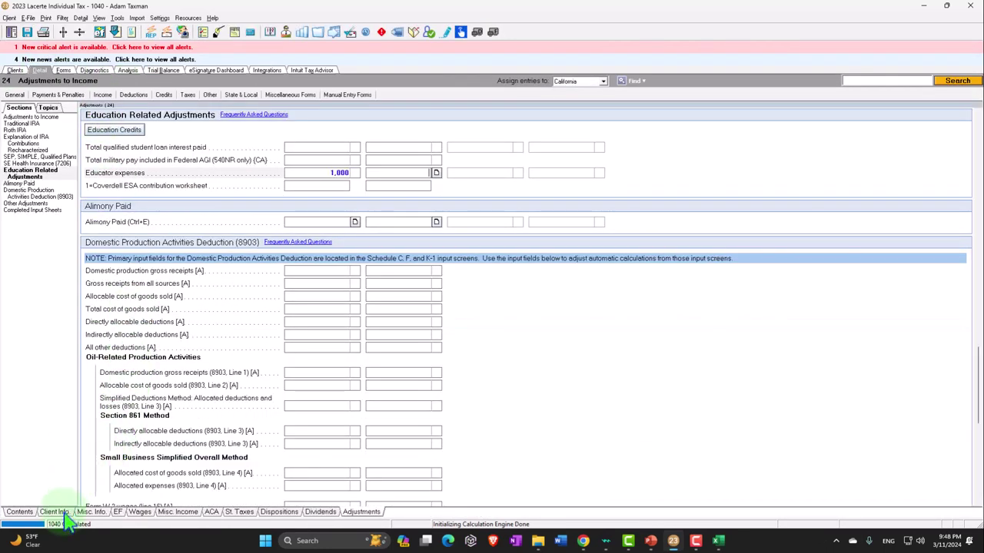
click(65, 513)
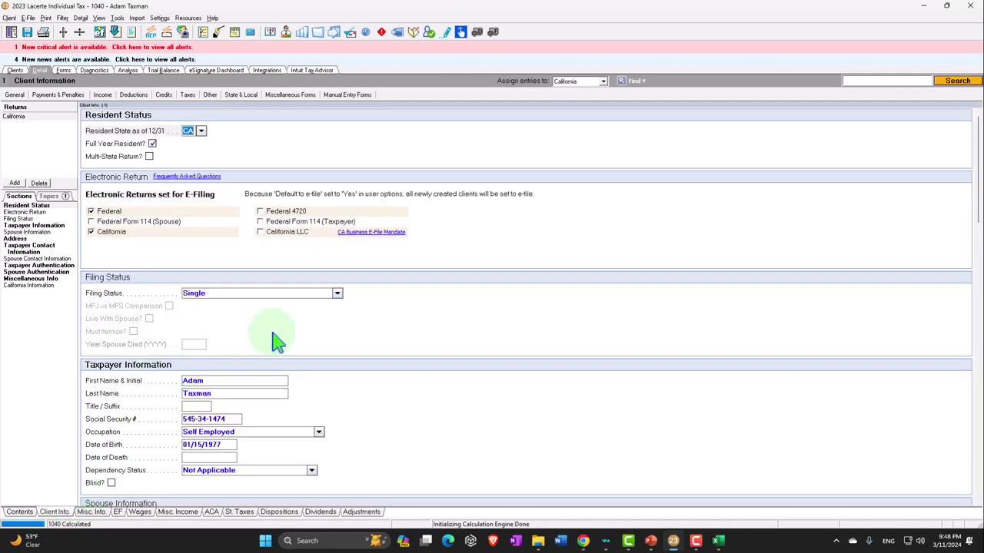
click(315, 243)
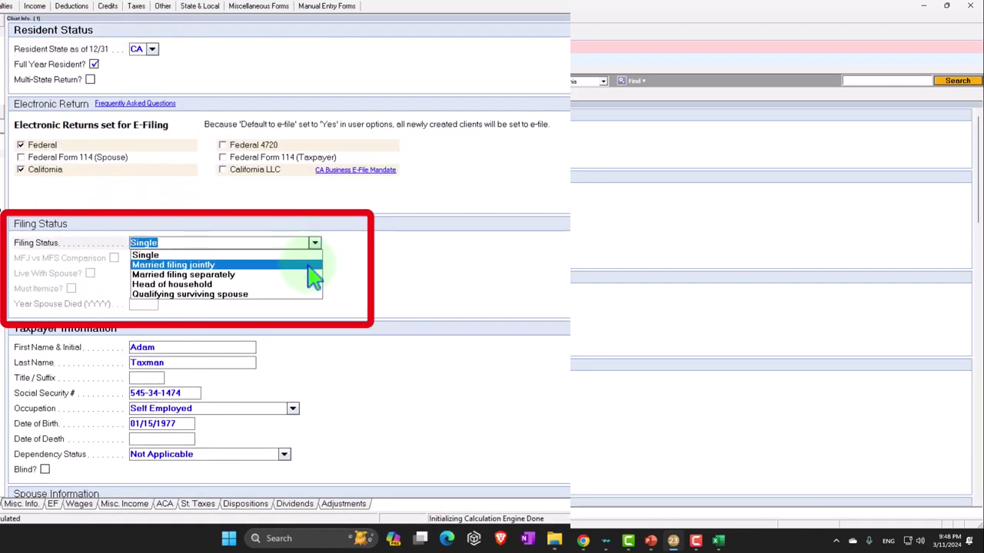
click(307, 266)
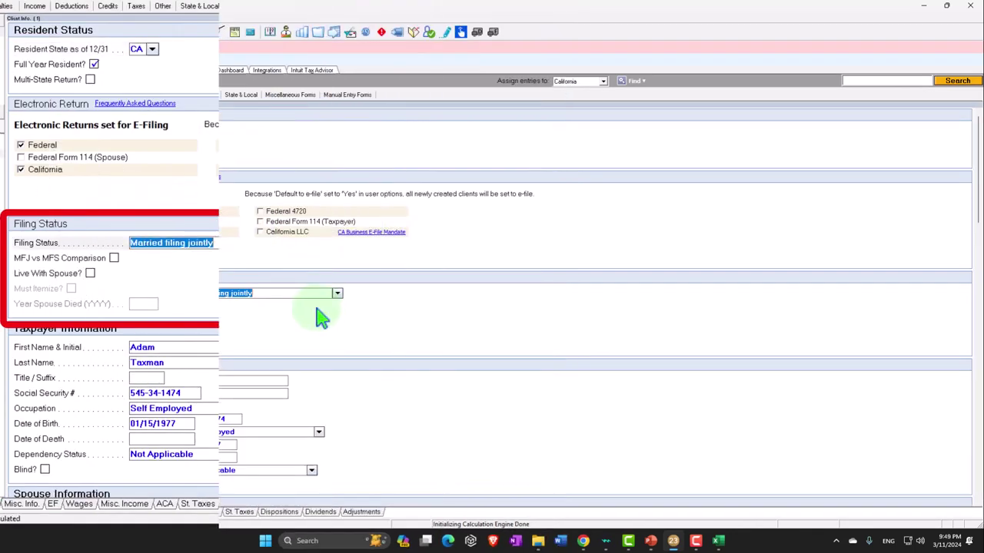
click(102, 94)
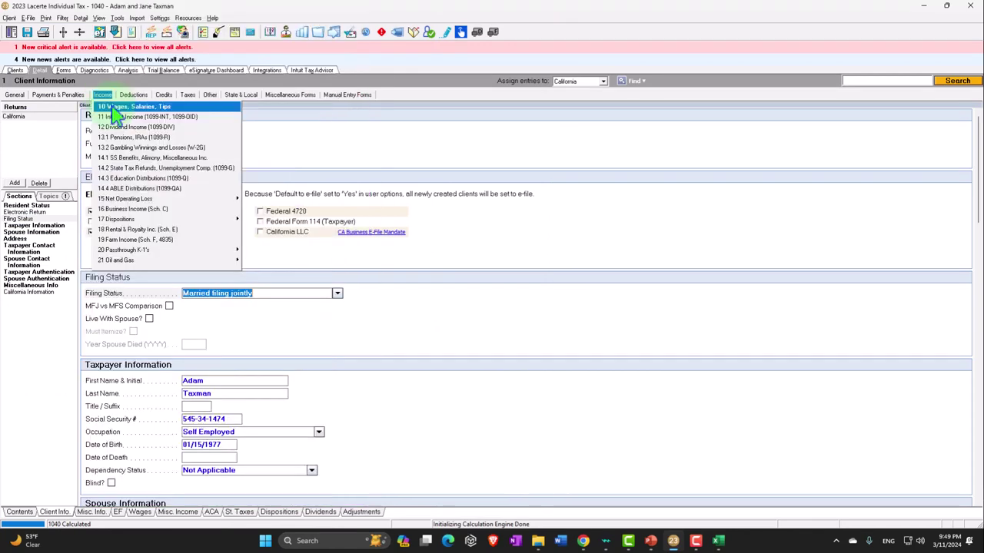
click(123, 105)
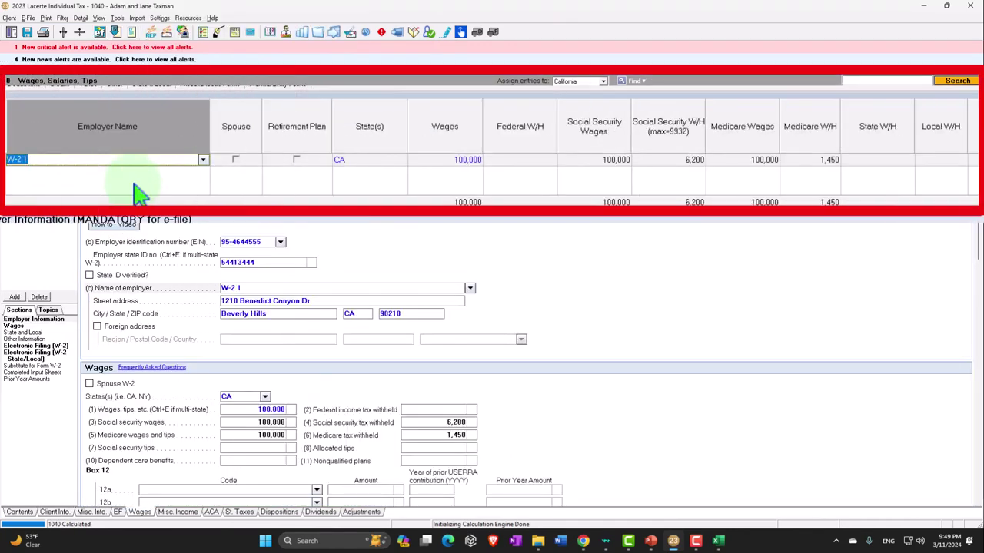
key(Tab)
key(Tab)
text(50)
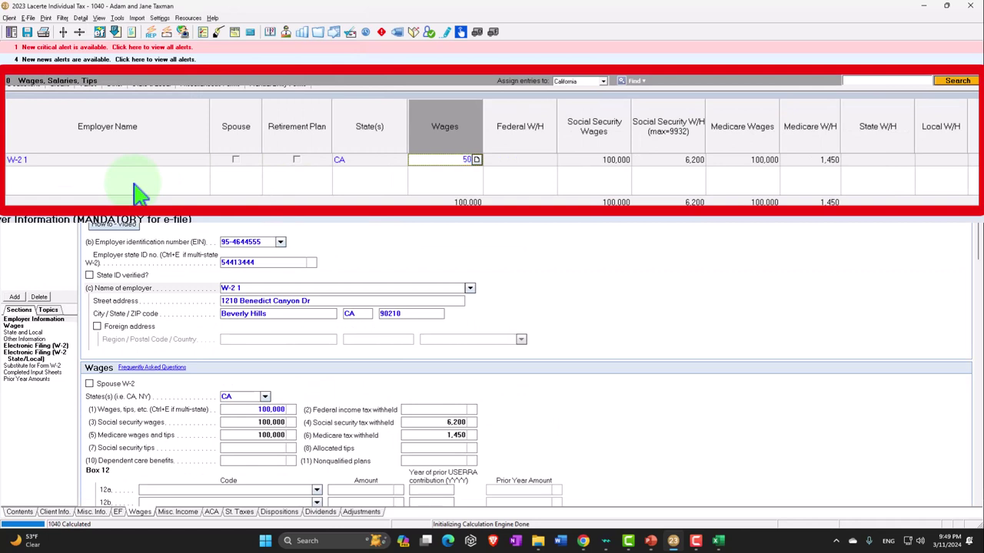
text(0,000)
key(Tab)
key(Tab)
key(Tab)
key(Tab)
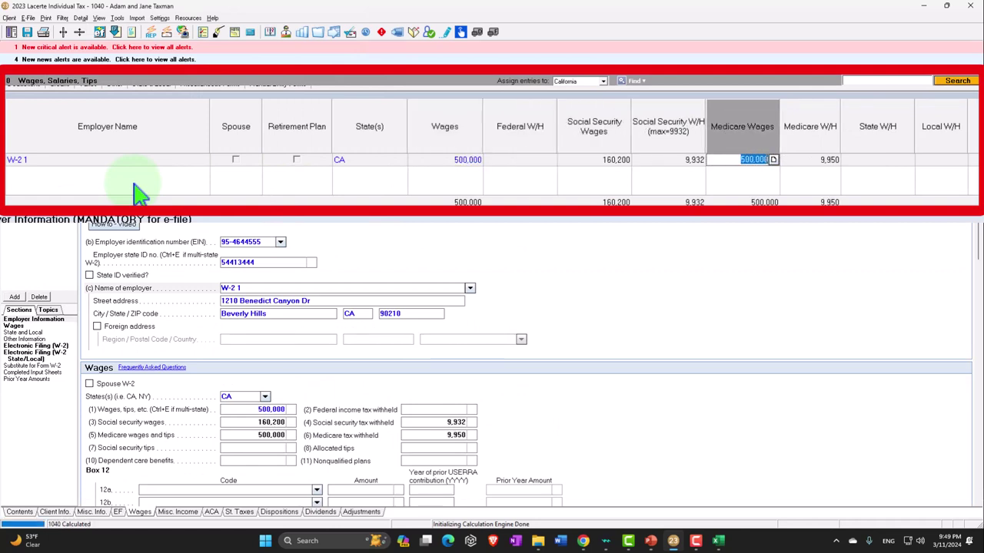
Set the wages of the first W-2 to 50,000.
click(457, 155)
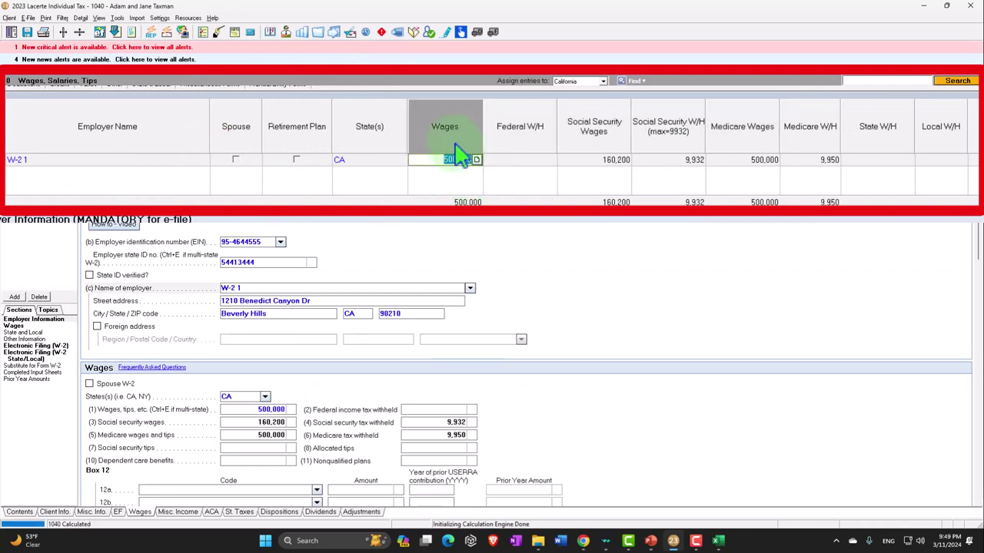
text(50,000)
key(Tab)
key(Tab)
key(Tab)
key(Tab)
key(Tab)
key(Tab)
key(Tab)
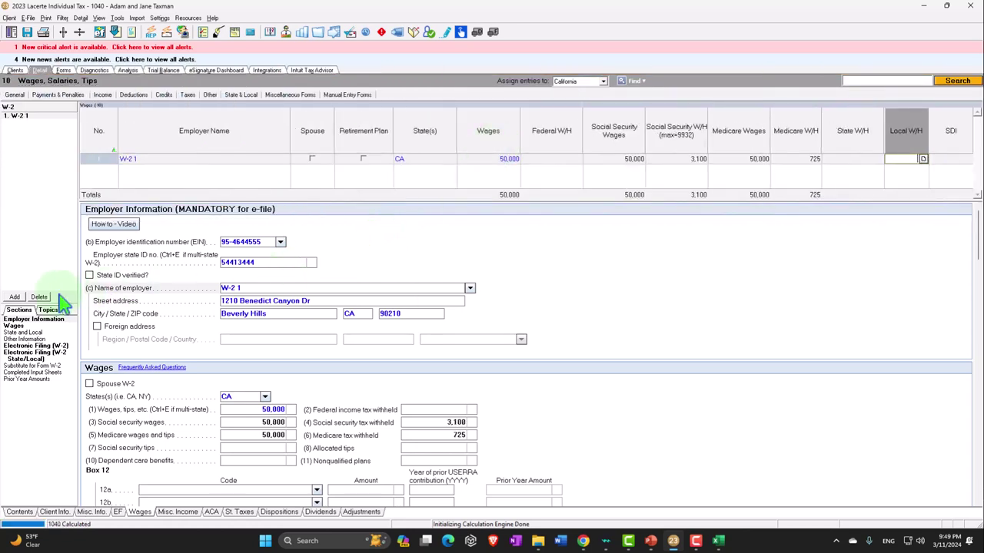
Add a second W-2 for employer W-2 1 with state CA and wages of 50,000, and mark it as the spouse's.
click(14, 297)
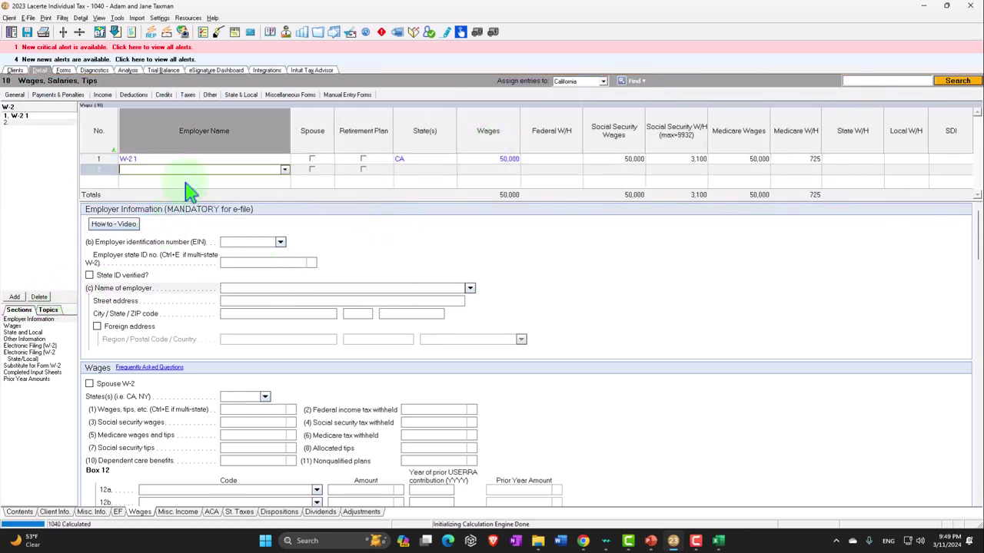
text(W-2 1)
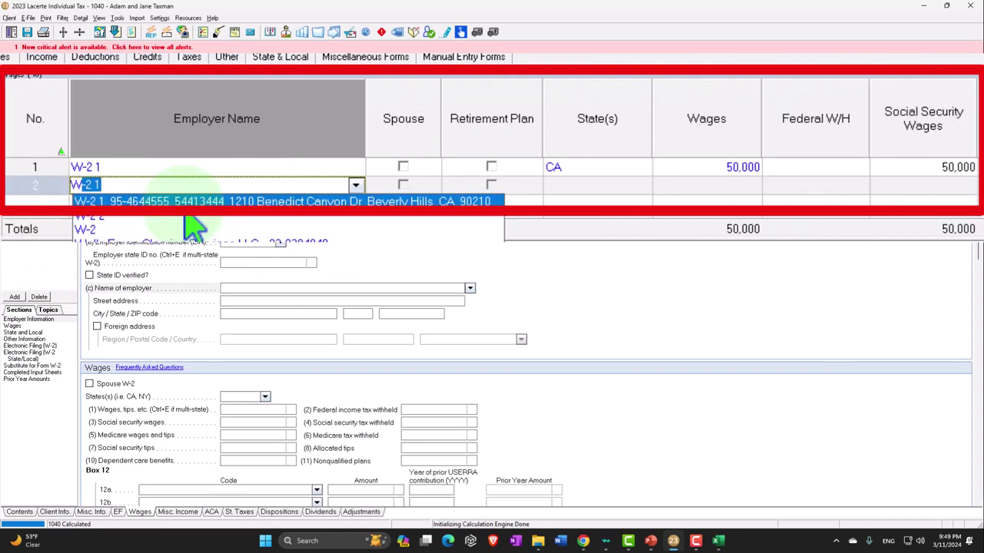
key(Tab)
key(Tab)
key(Tab)
key(Tab)
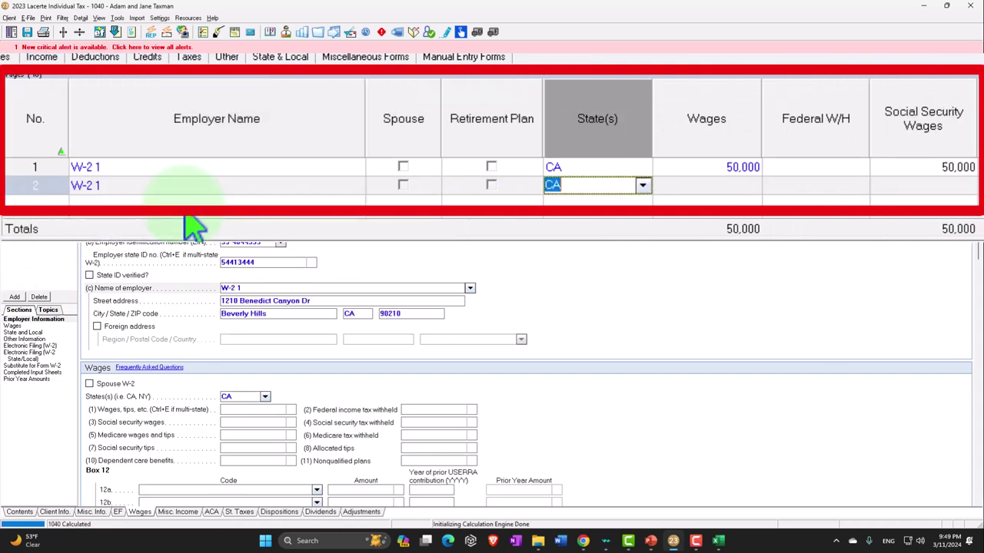
text(50,000)
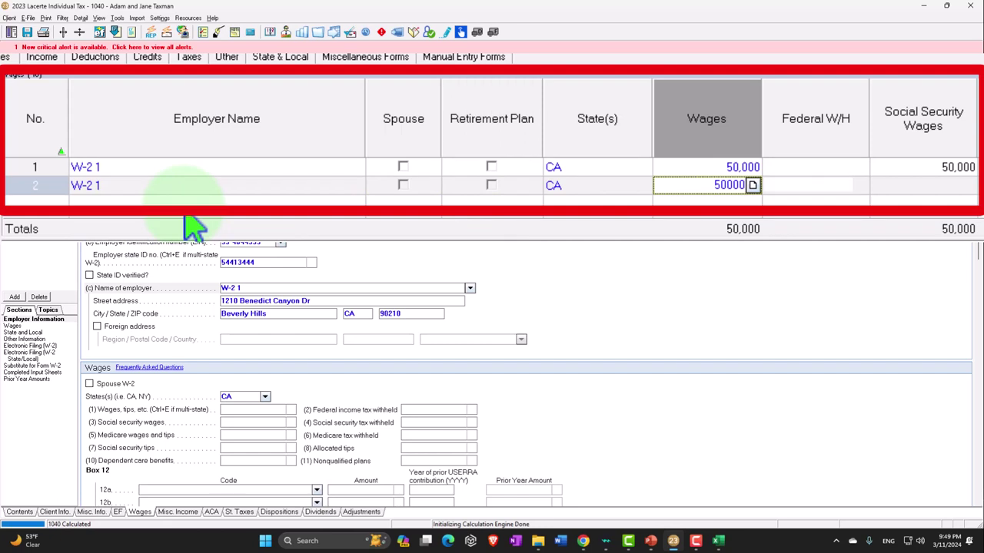
key(Tab)
click(408, 193)
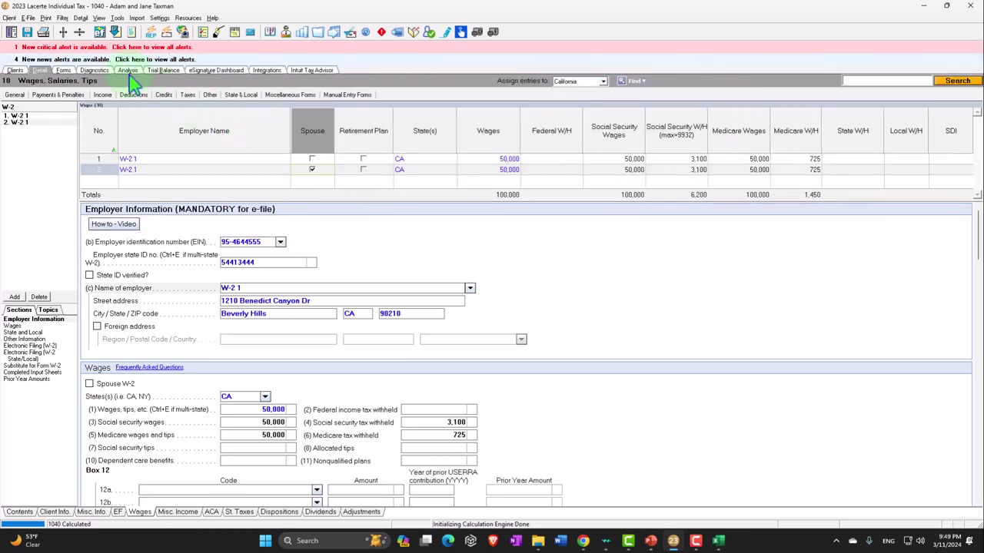
Display Form 1040 and check the educator expenses on page 2 of Schedule 1.
click(63, 71)
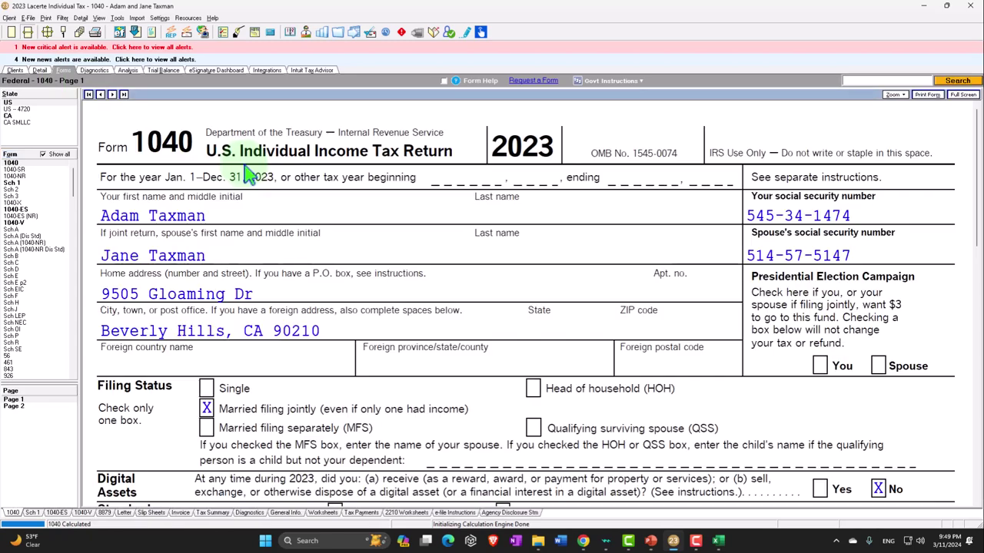
click(31, 184)
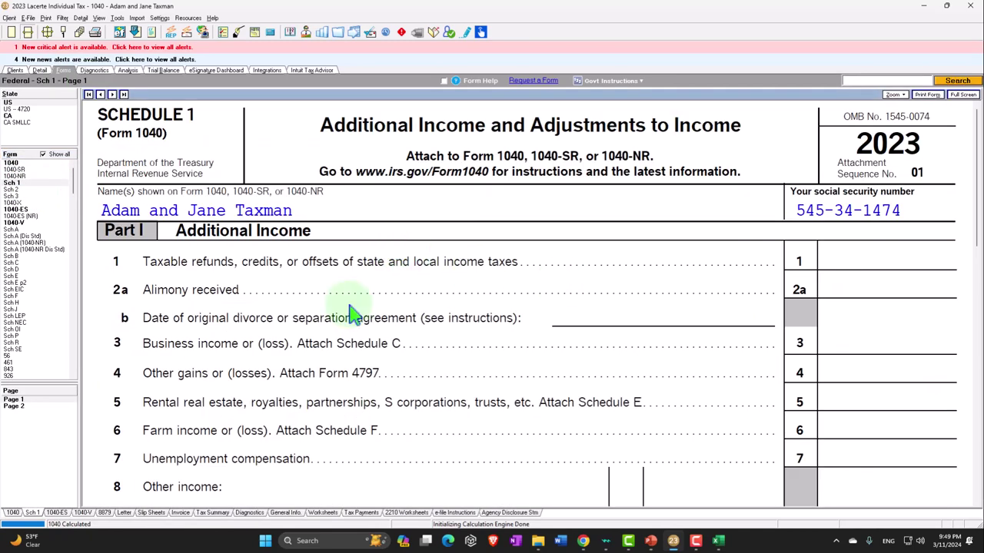
click(21, 407)
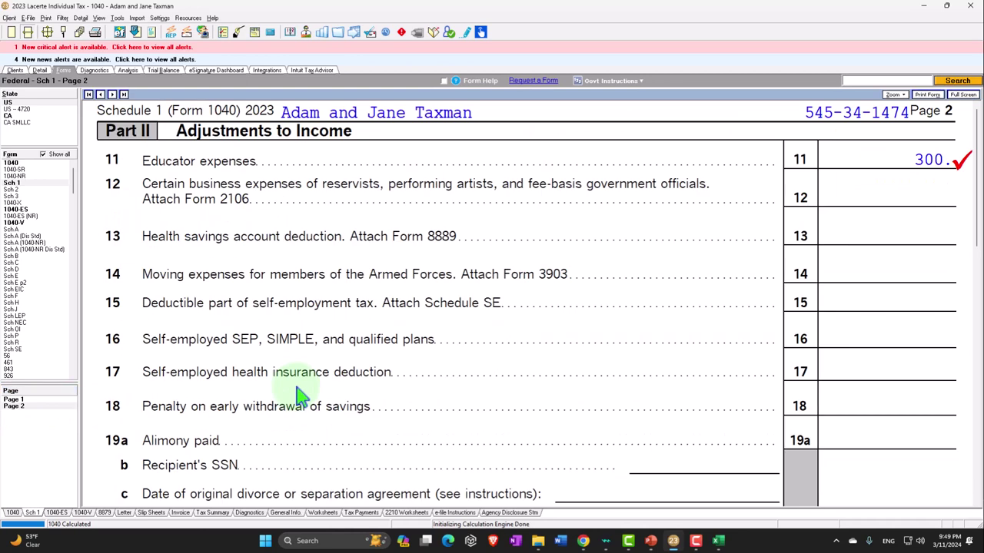
Go to the input behind Schedule 1 line 11 and set the spouse's educator expenses to 1,000.
right_click(903, 159)
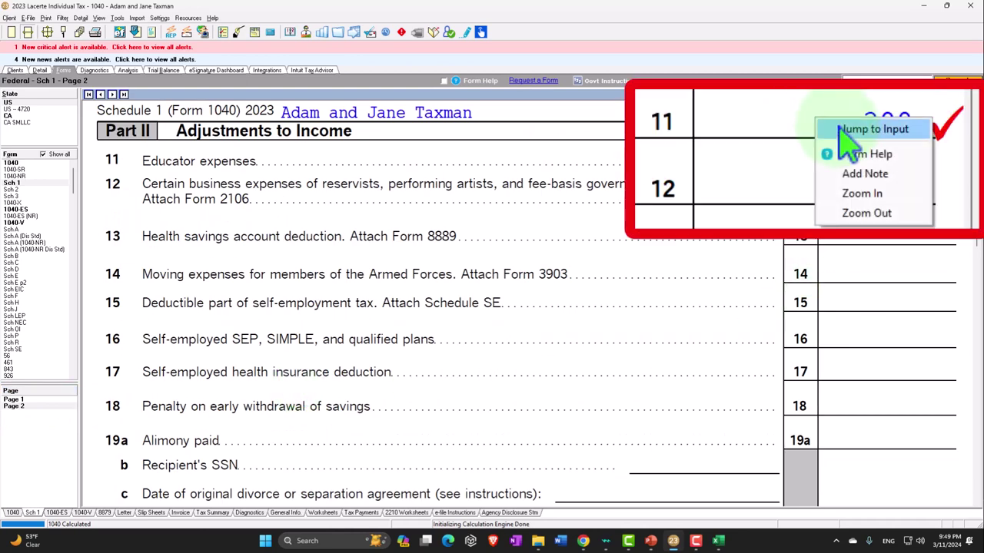
click(913, 165)
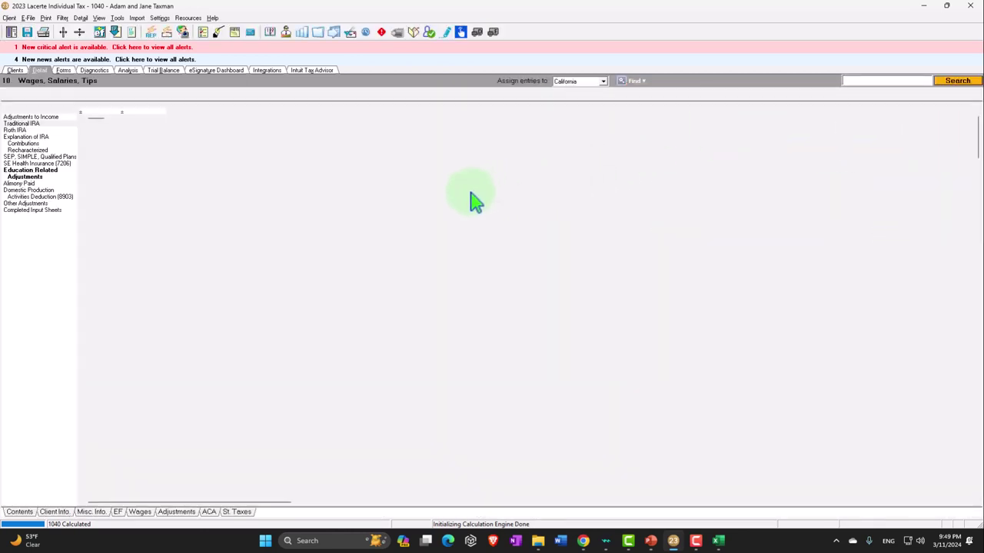
scroll(433, 194, up, 5)
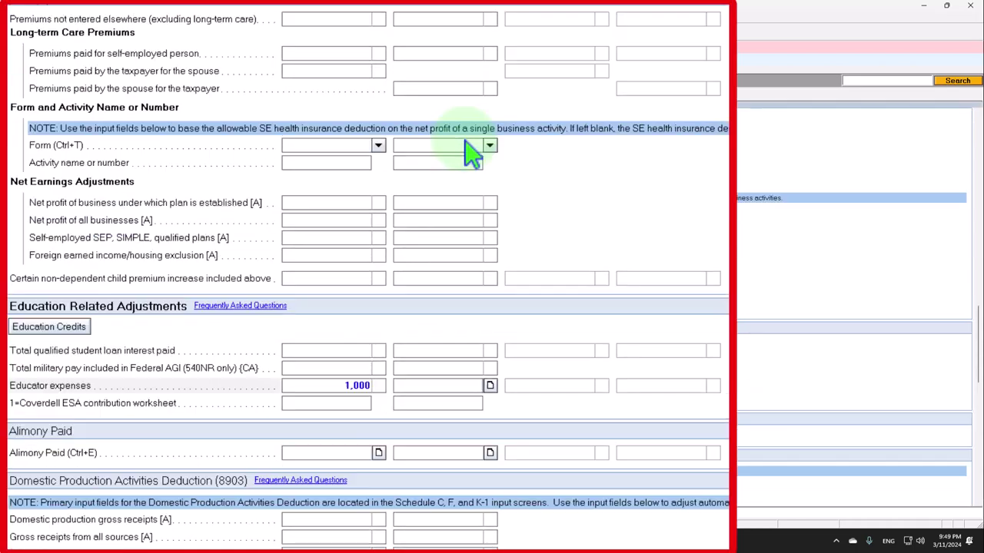
scroll(492, 192, down, 1)
scroll(505, 220, up, 20)
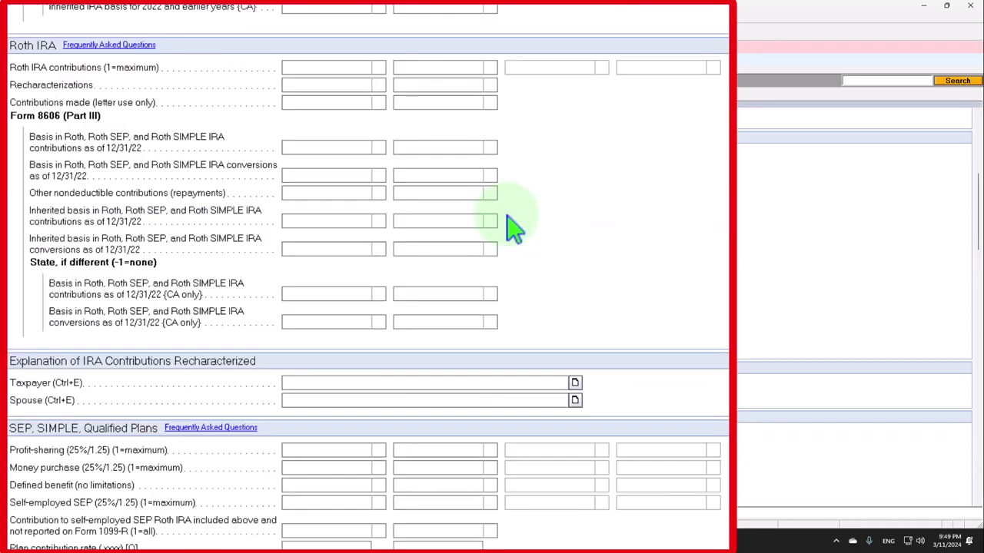
scroll(511, 217, down, 20)
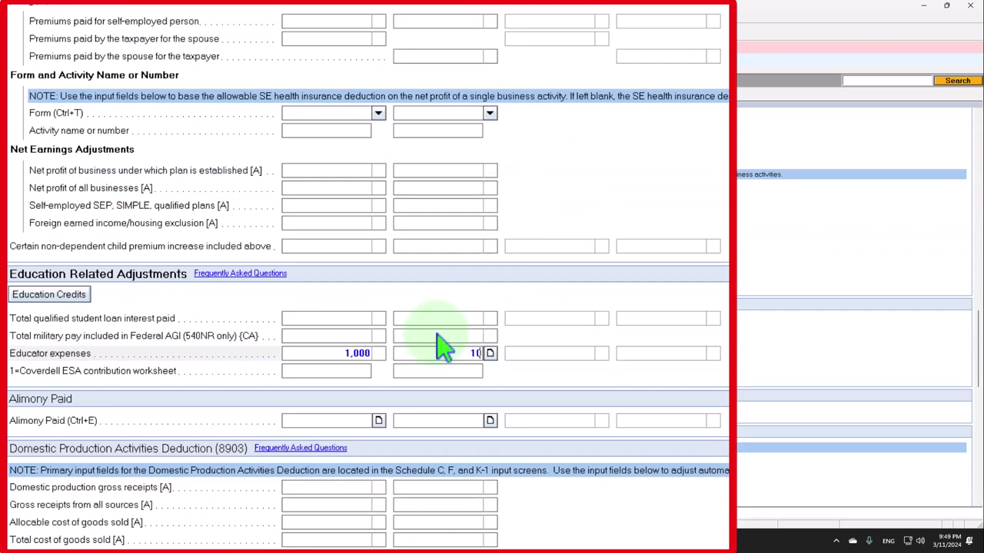
key(Return)
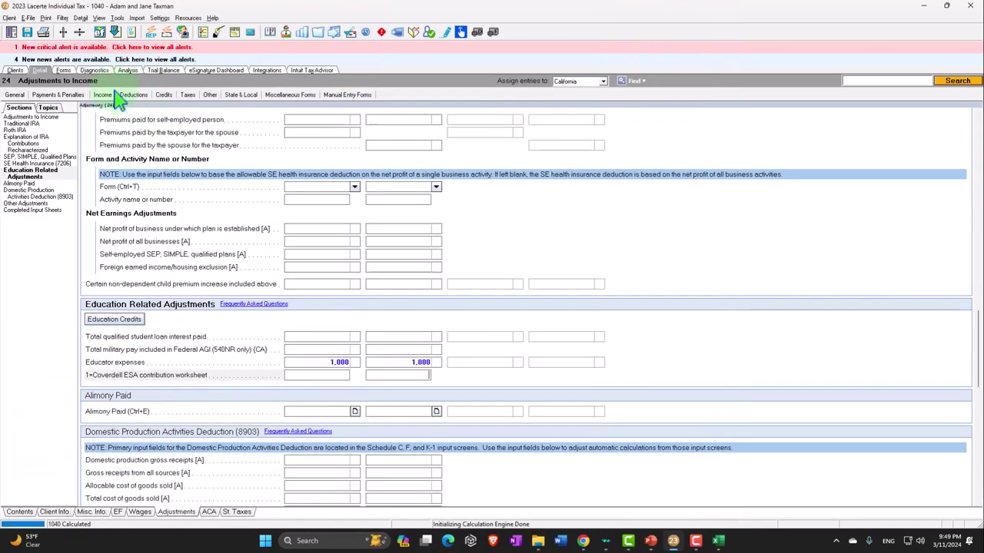
Examine the educator expenses and total adjustments on Schedule 1 page 2, and Form 1040 page 1 through taxable income.
click(67, 71)
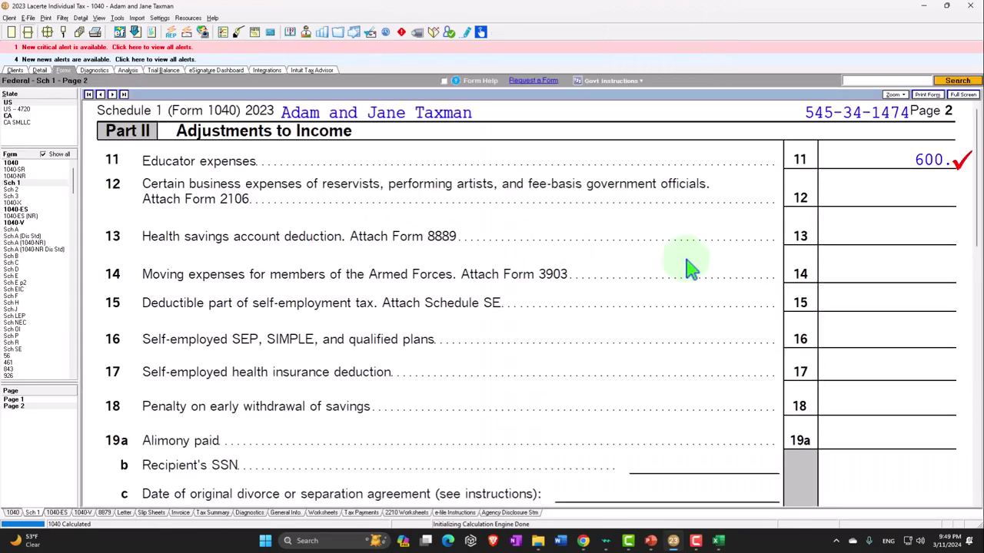
scroll(777, 406, down, 10)
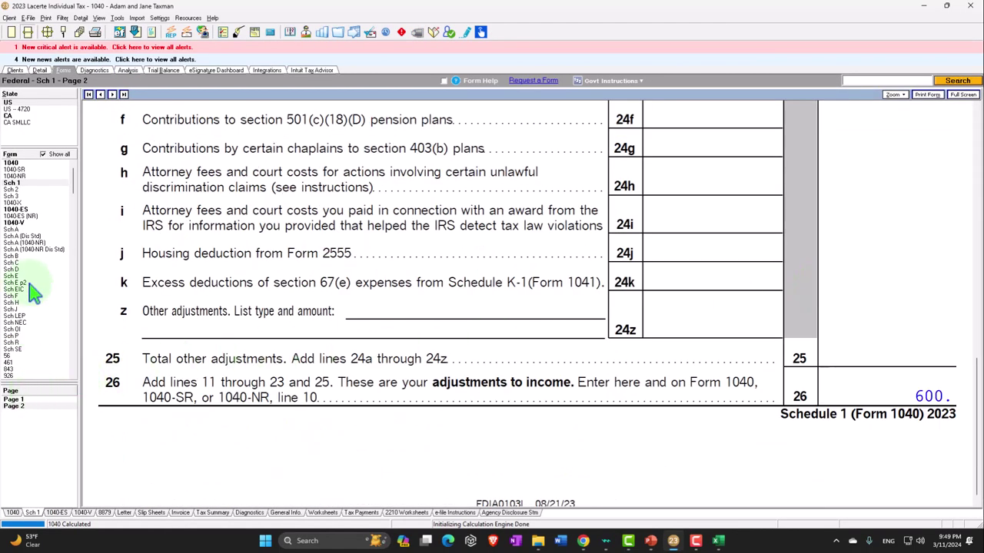
click(12, 183)
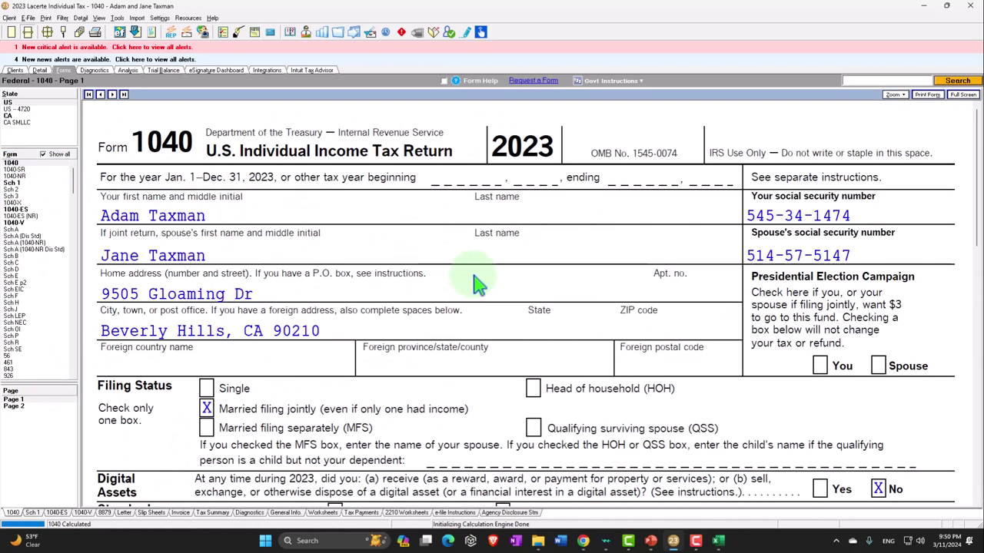
scroll(476, 307, down, 10)
scroll(483, 275, down, 3)
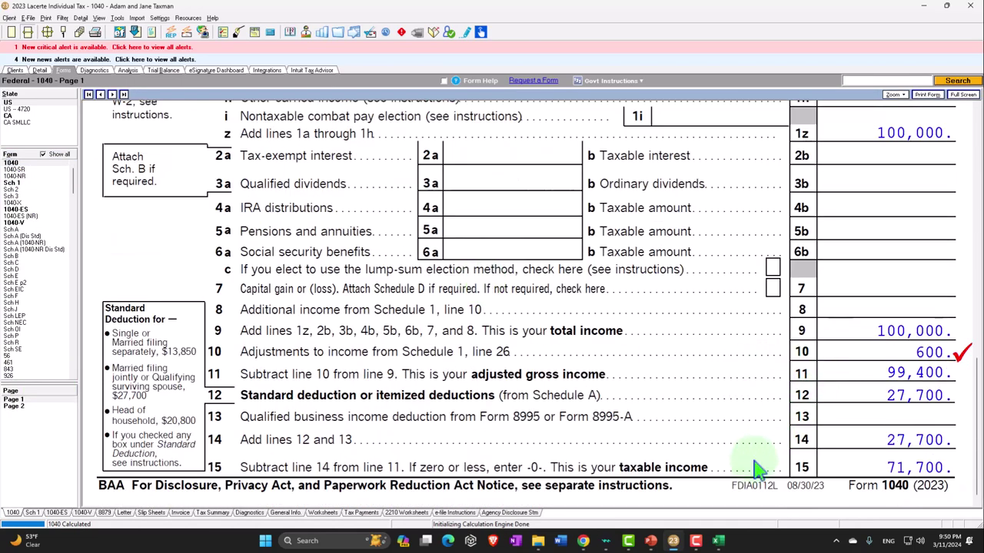
Switch to Excel and add a Spouse line with 300 under Educator expenses in row 5 of the Adj to Income sheet.
click(718, 541)
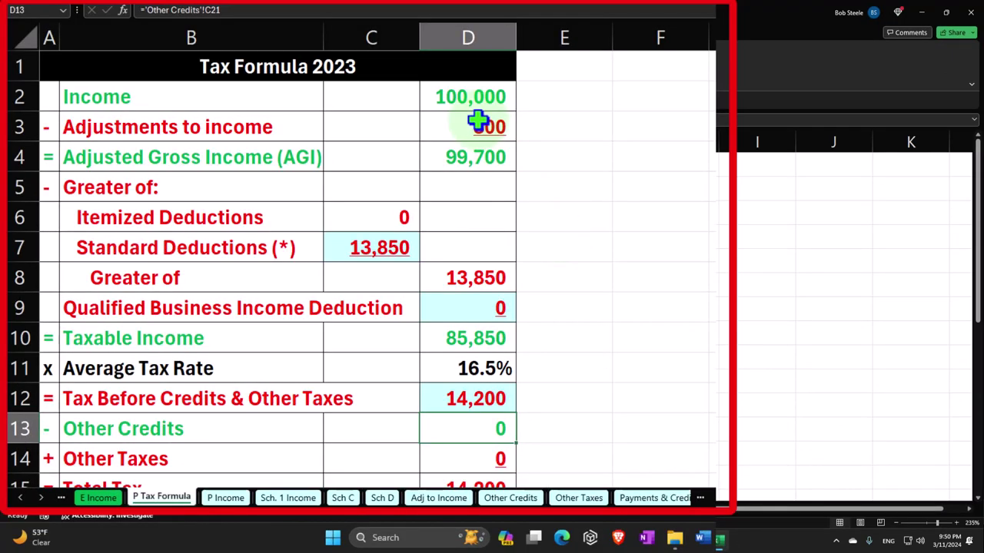
click(451, 496)
click(312, 224)
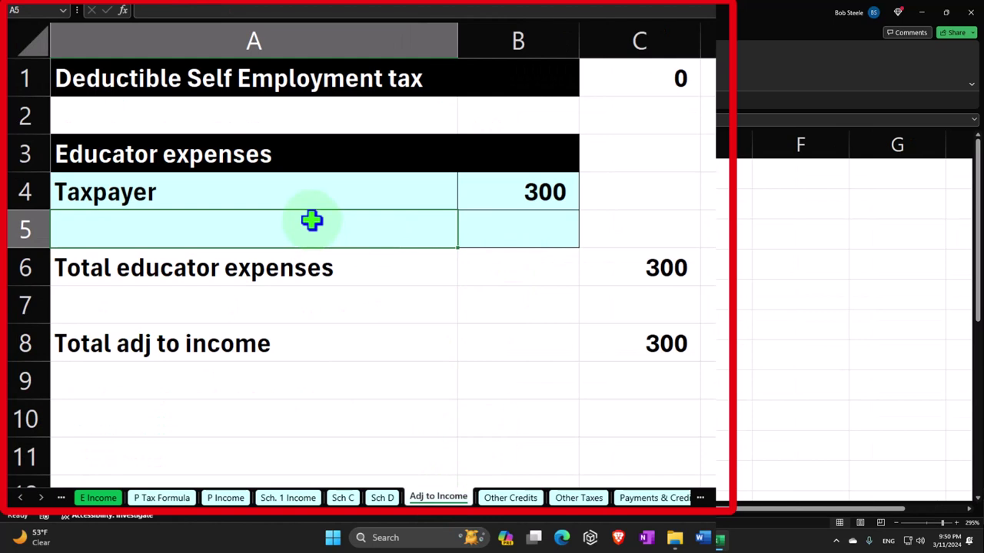
text(Spouse)
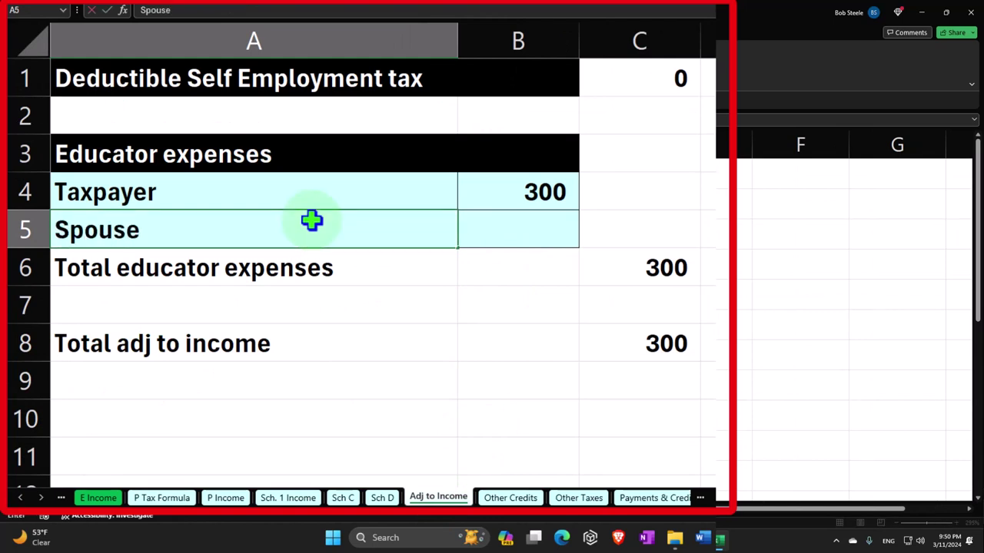
key(Tab)
text(300)
key(Return)
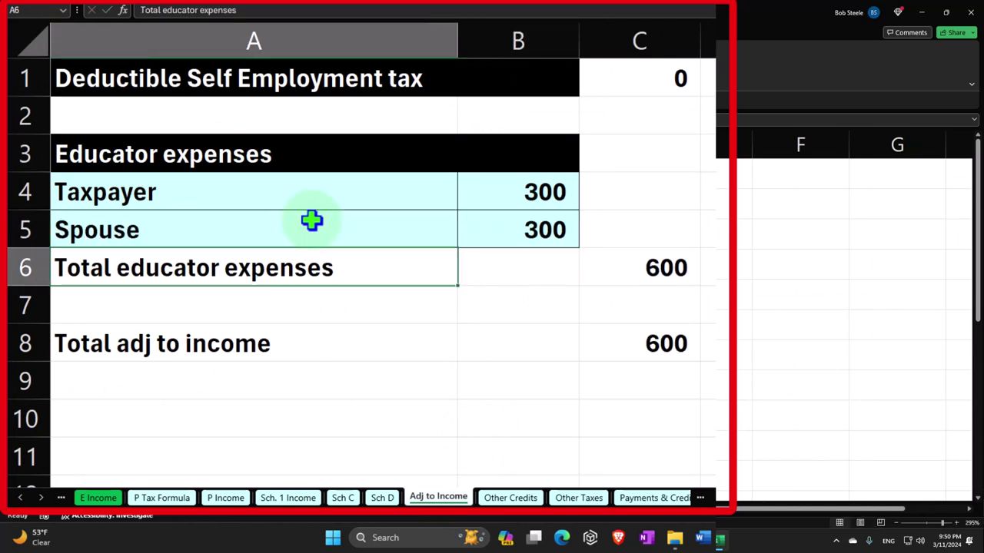
On the P Tax Formula sheet, link Standard Deductions in C7 to the Married Filing Joint amount in D24.
click(162, 498)
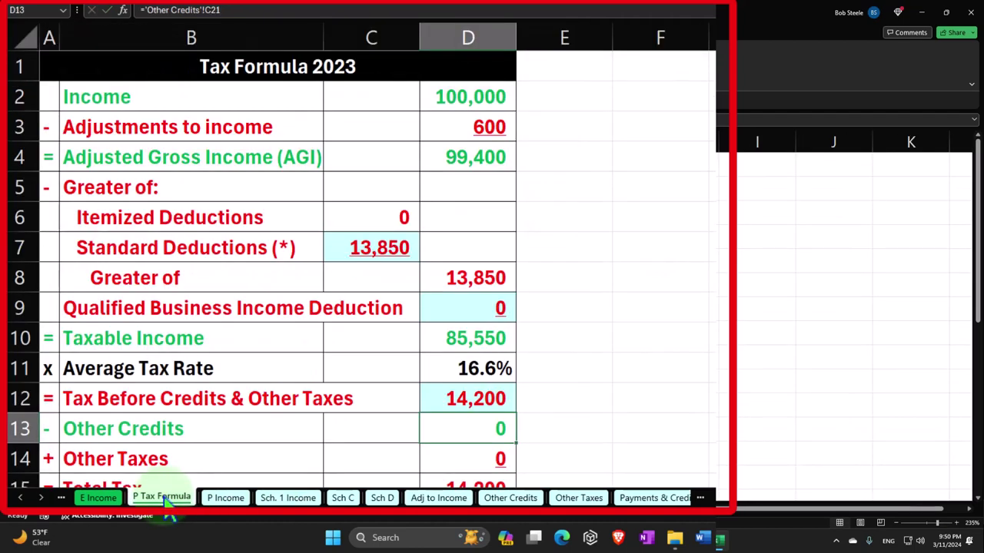
key(Down)
key(Down)
key(Down)
key(Down)
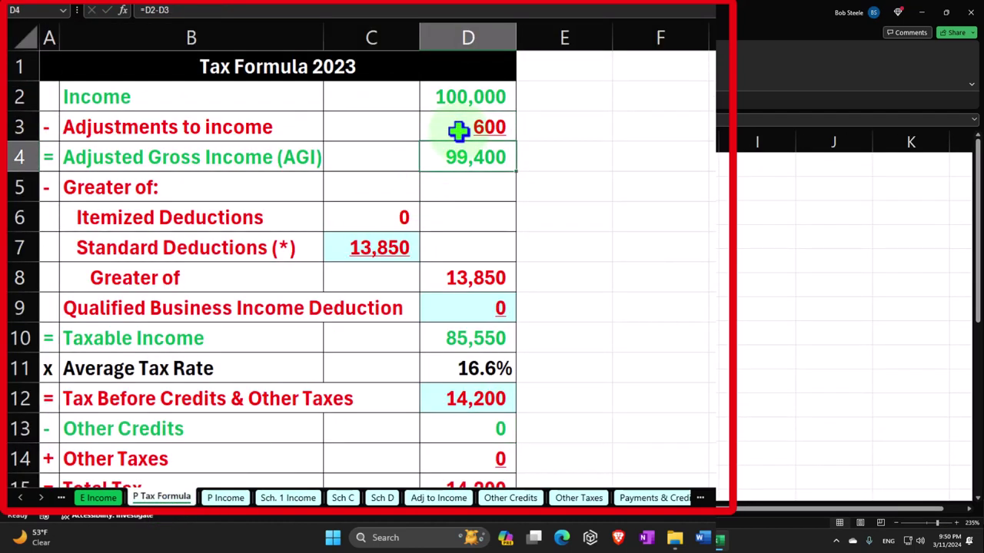
key(Left)
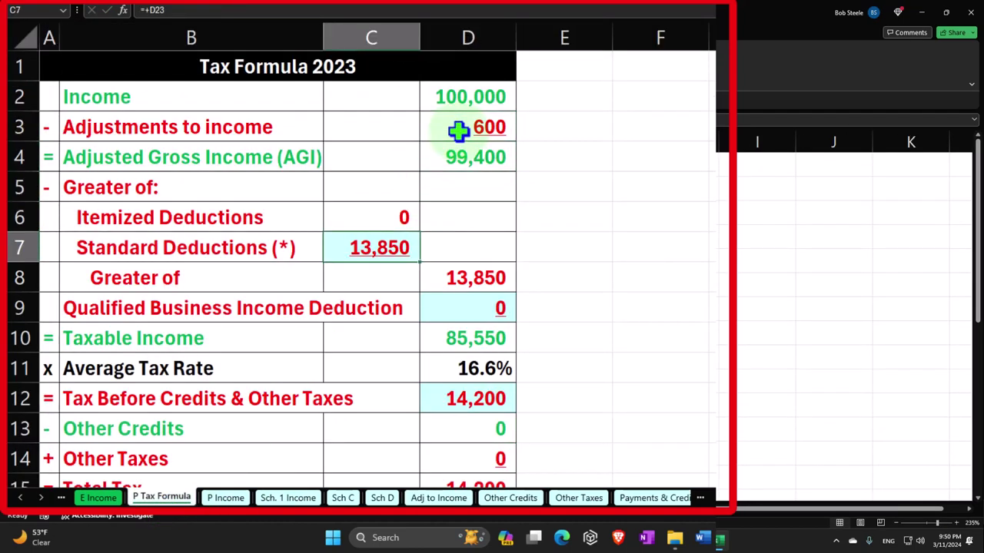
double_click(377, 247)
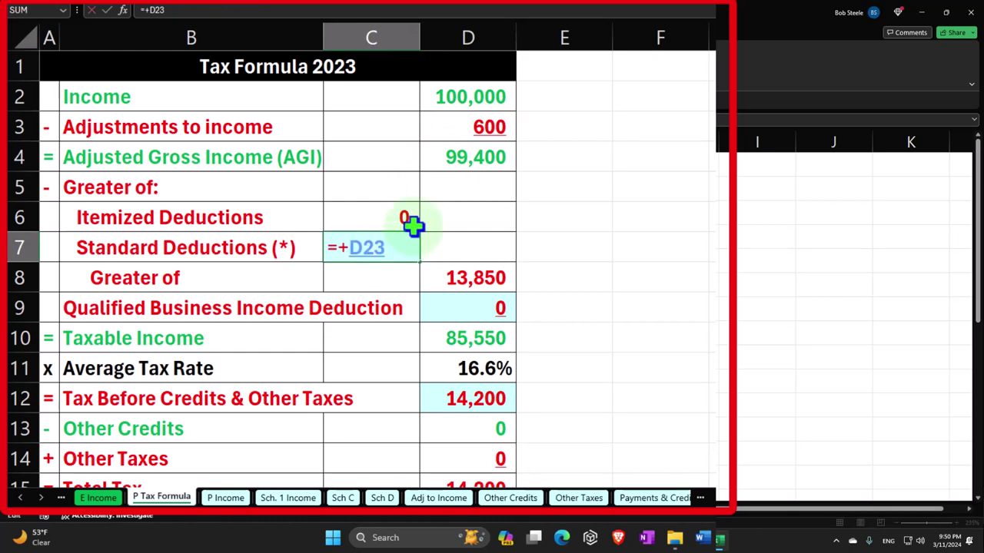
key(Escape)
text(+)
scroll(598, 304, down, 5)
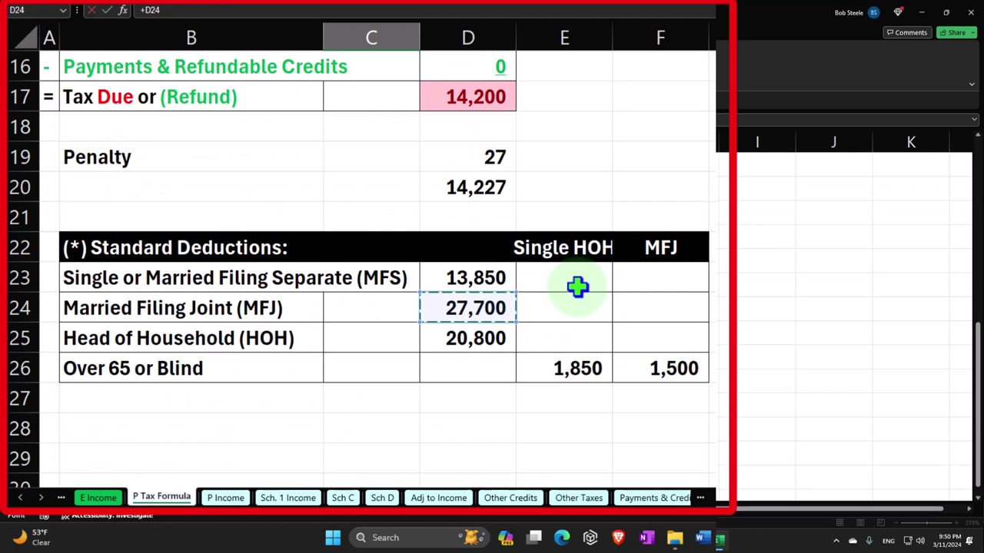
scroll(576, 285, up, 5)
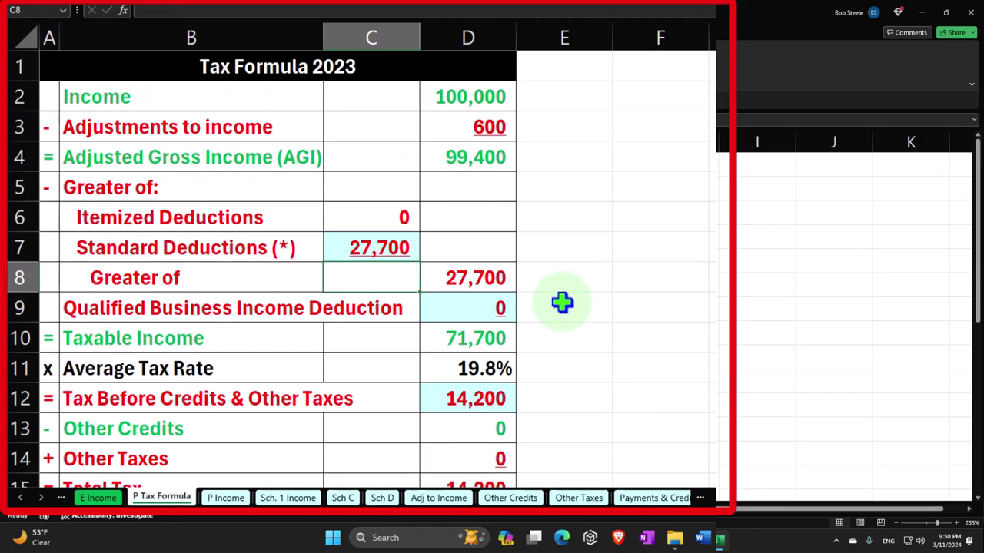
Look up line 16 on Form 1040 page 2 in Lacerte and enter 8167 as Tax Before Credits & Other Taxes in Excel.
click(507, 336)
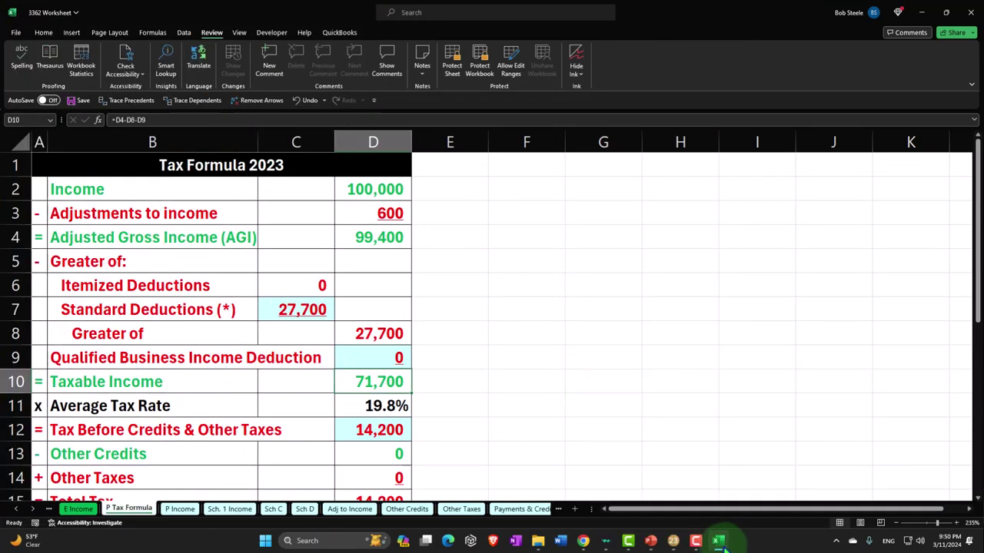
click(695, 540)
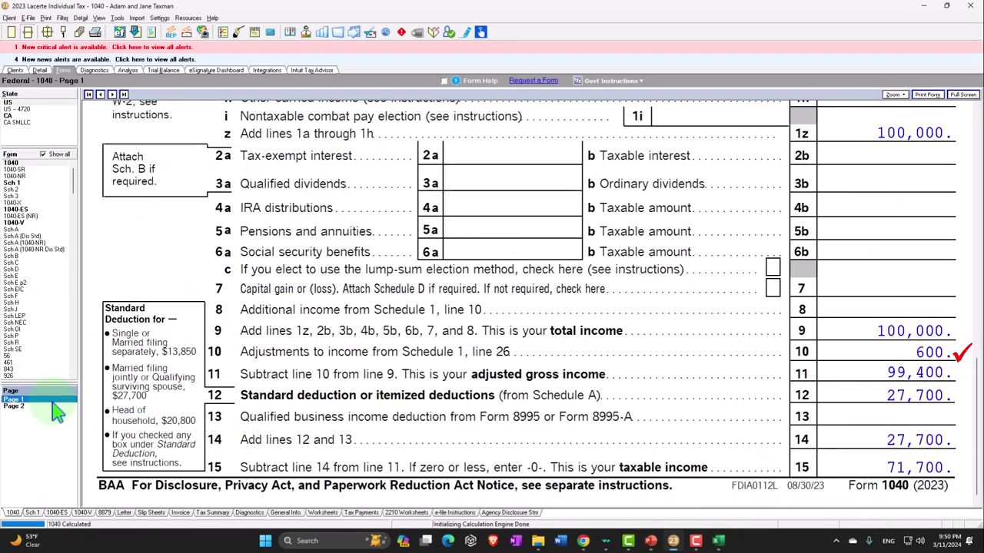
click(14, 406)
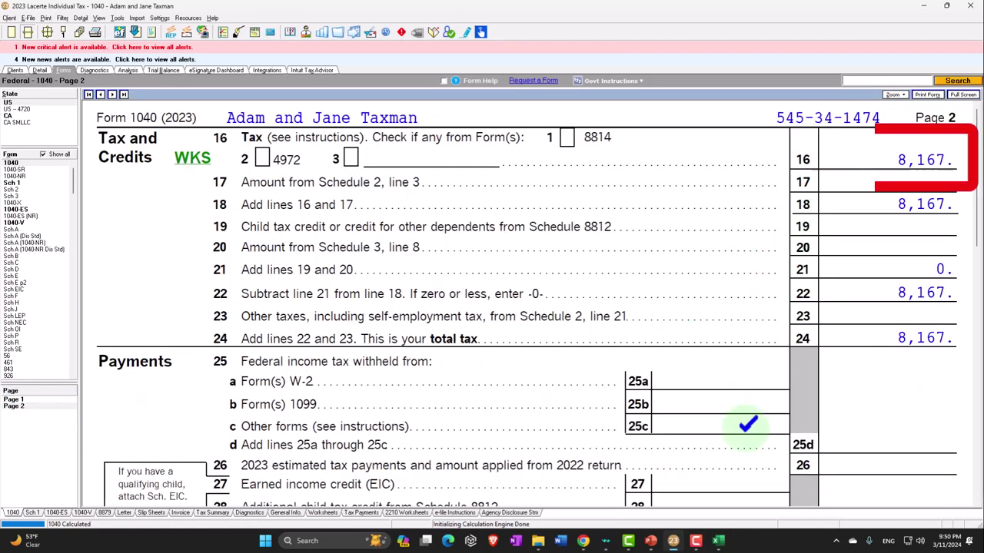
click(719, 542)
click(407, 407)
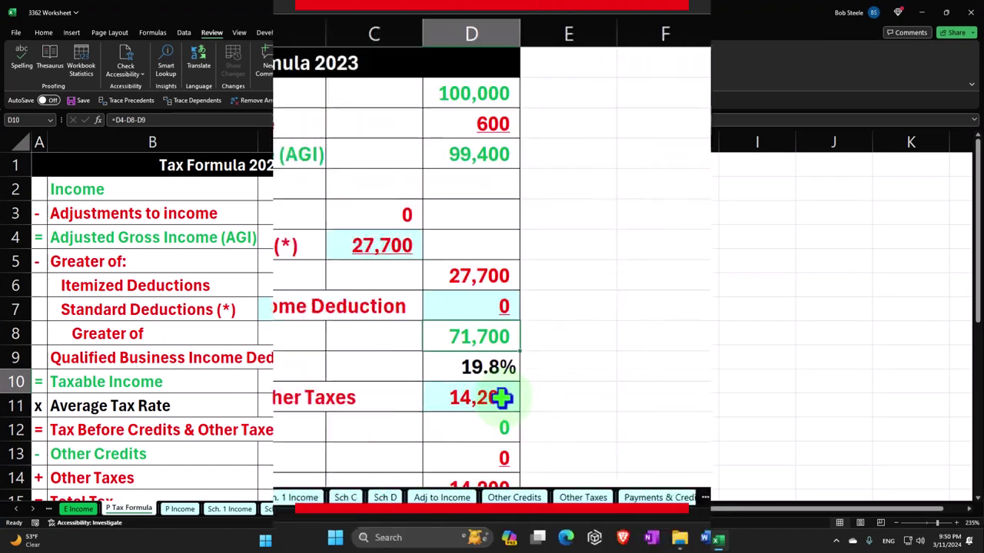
text(8167)
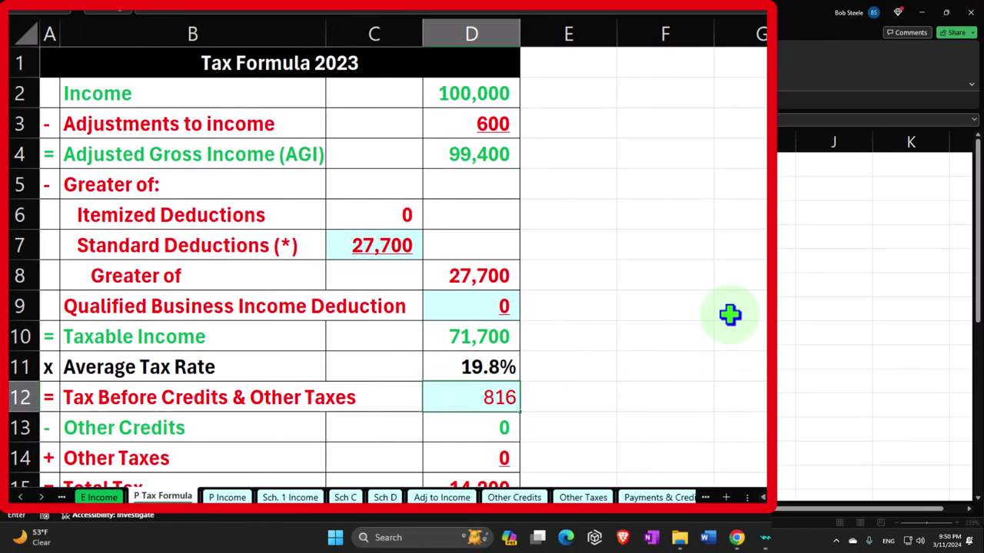
key(Return)
Compare the Excel tax formula with Form 1040 in Lacerte, reviewing page 1 from wages through taxable income.
click(718, 541)
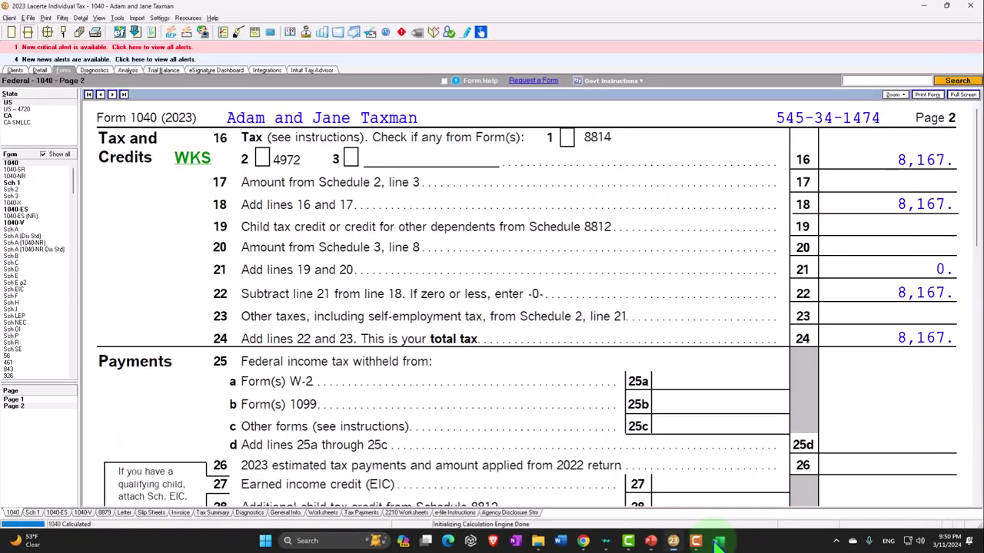
click(718, 542)
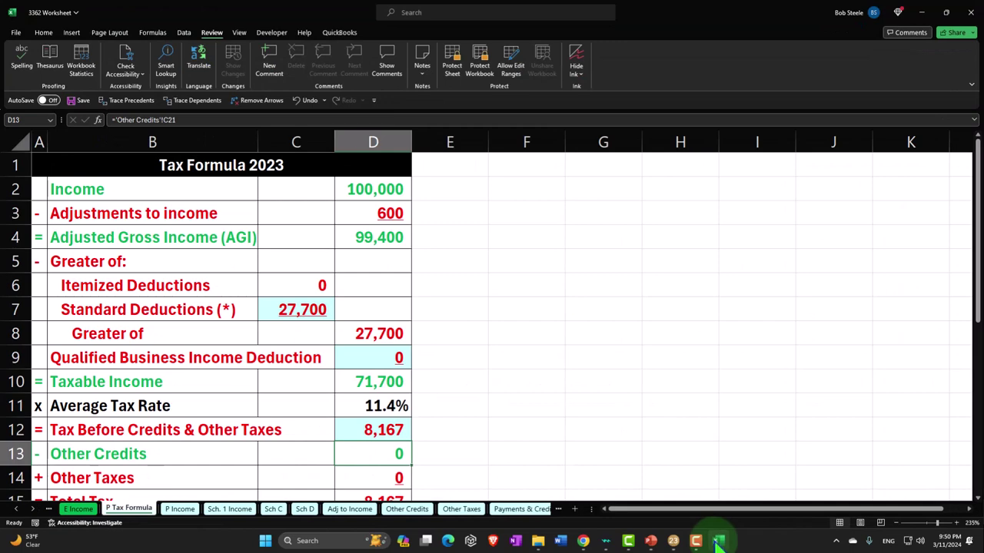
click(718, 541)
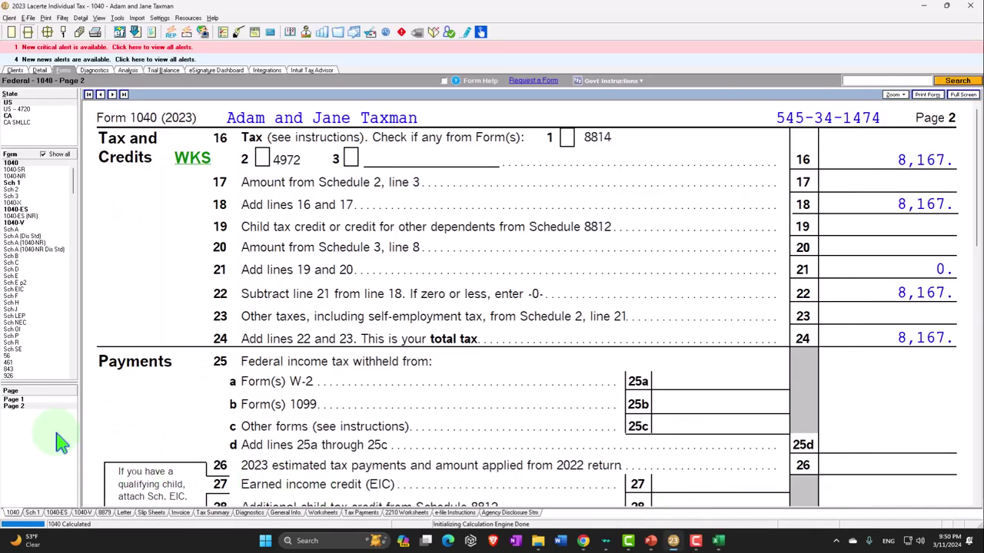
click(17, 400)
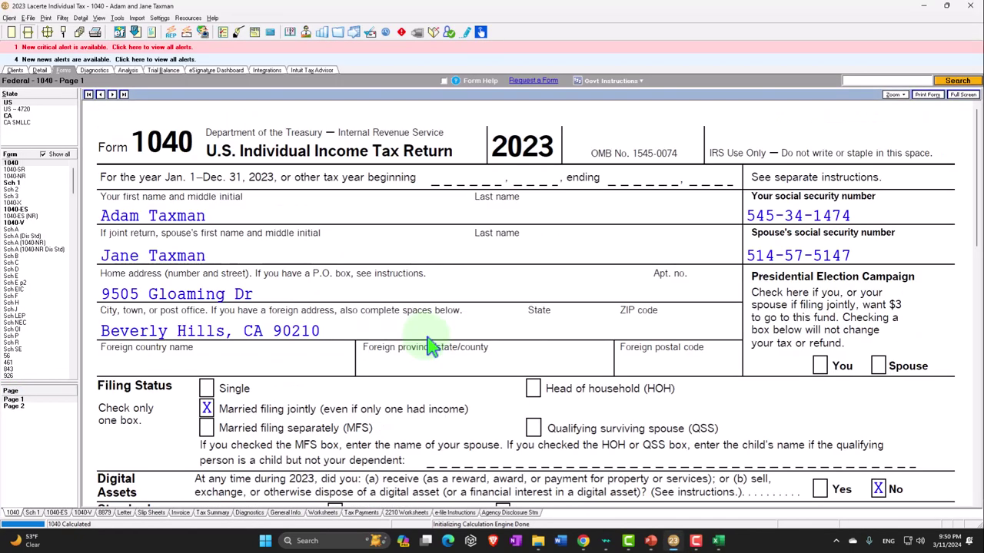
scroll(490, 350, down, 5)
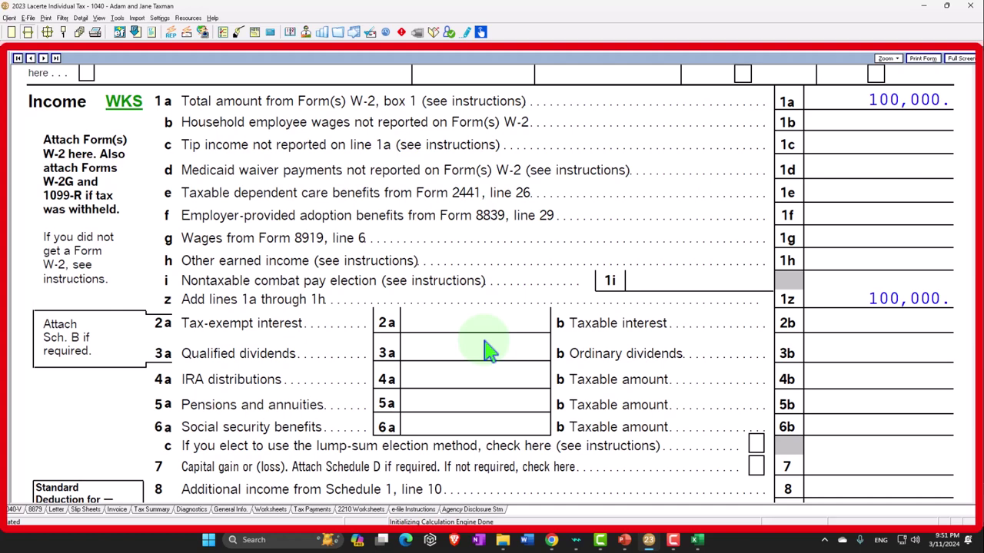
scroll(490, 350, down, 5)
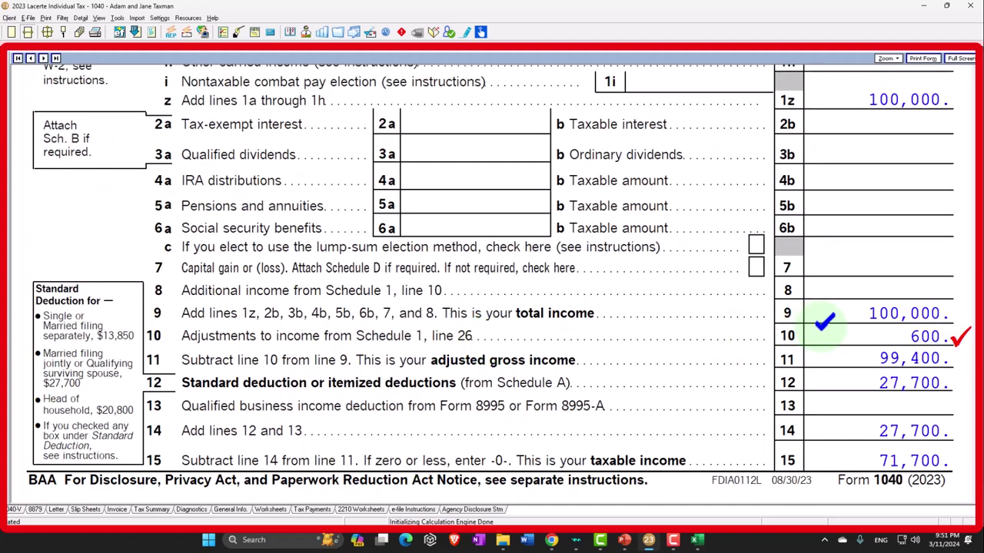
key(Escape)
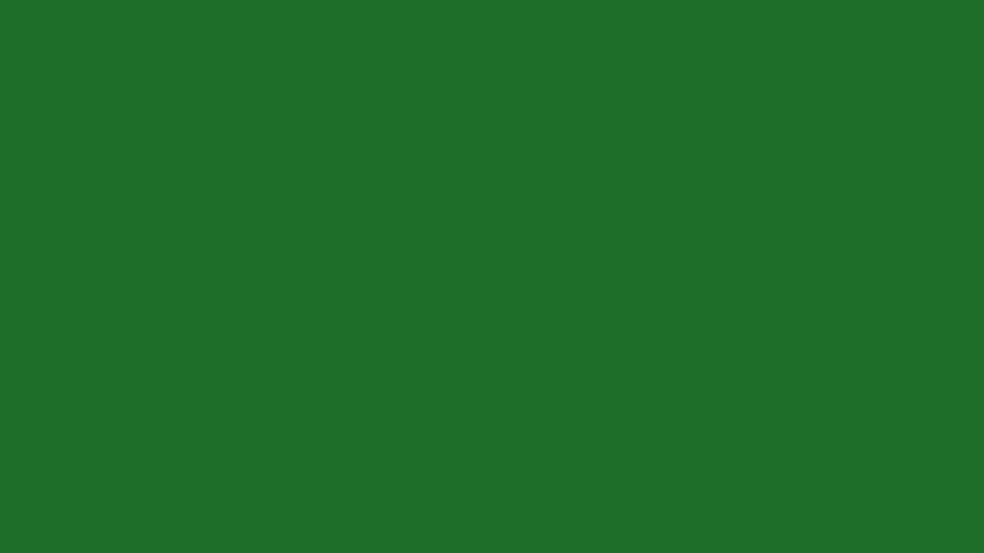